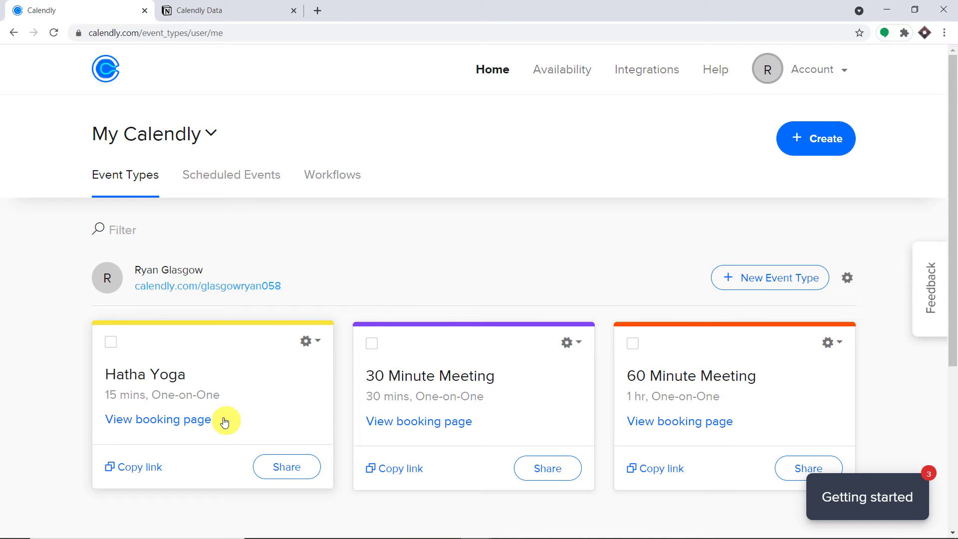
Step: Check the Notion Calendly Data page, then return to the Calendly event types
click(272, 8)
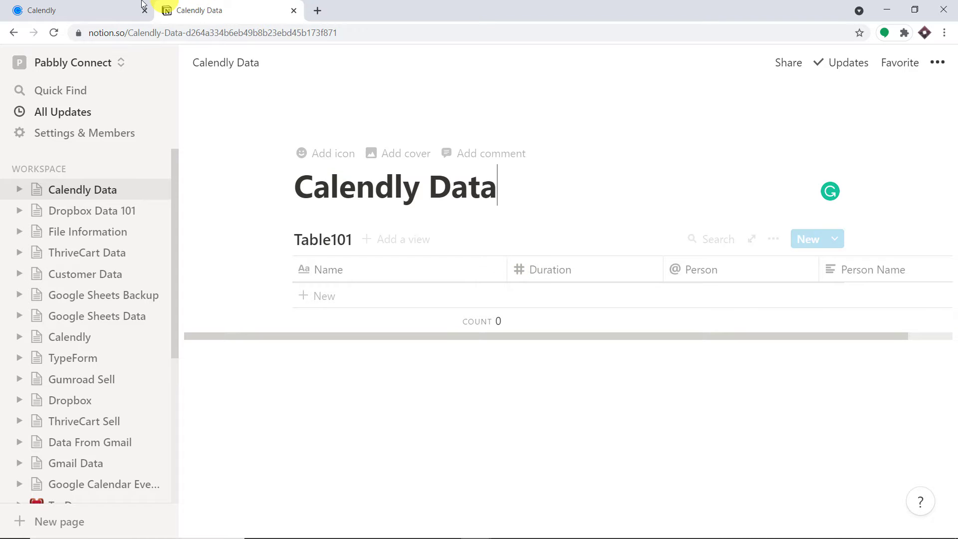
click(30, 7)
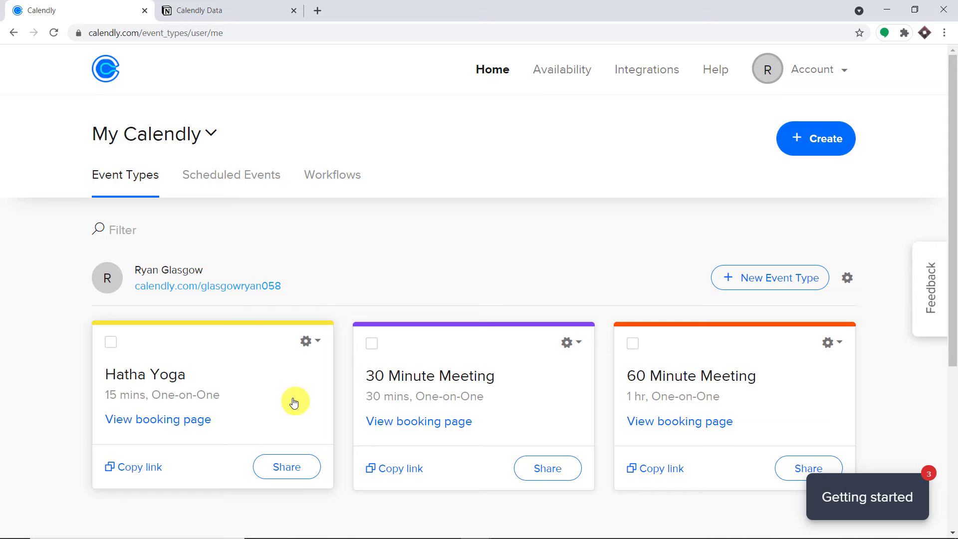
click(231, 4)
click(98, 5)
scroll(220, 210, down, 3)
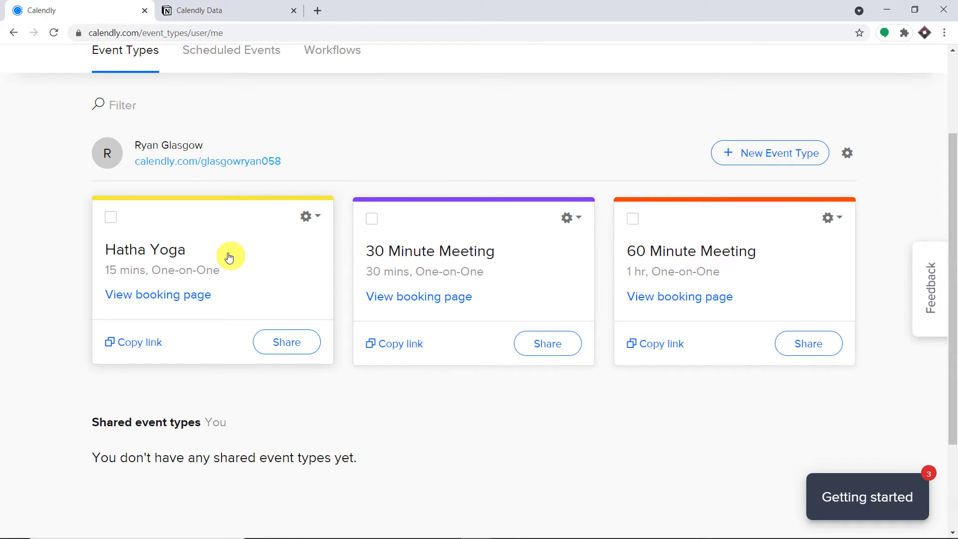
Step: Pick and confirm a 10:30am Hatha Yoga slot on July 28
click(175, 297)
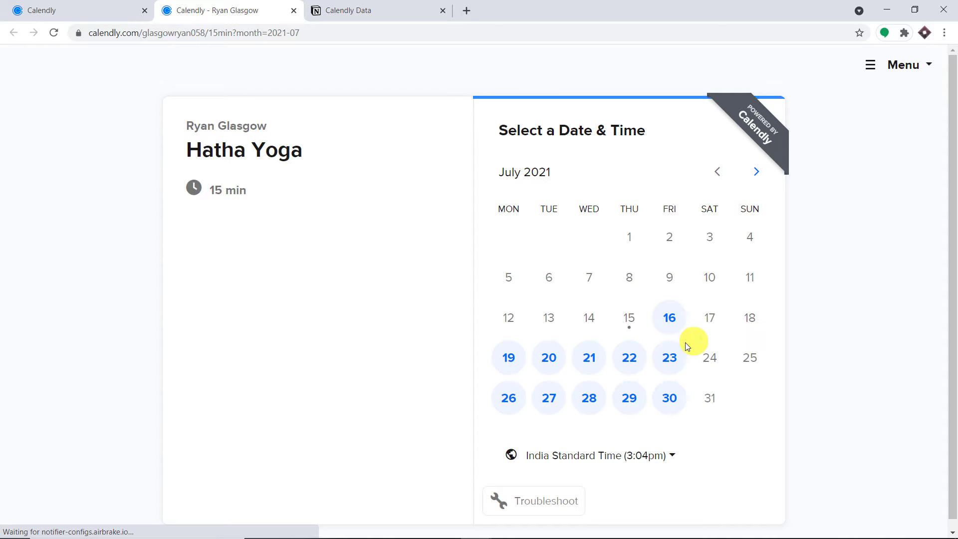
click(592, 405)
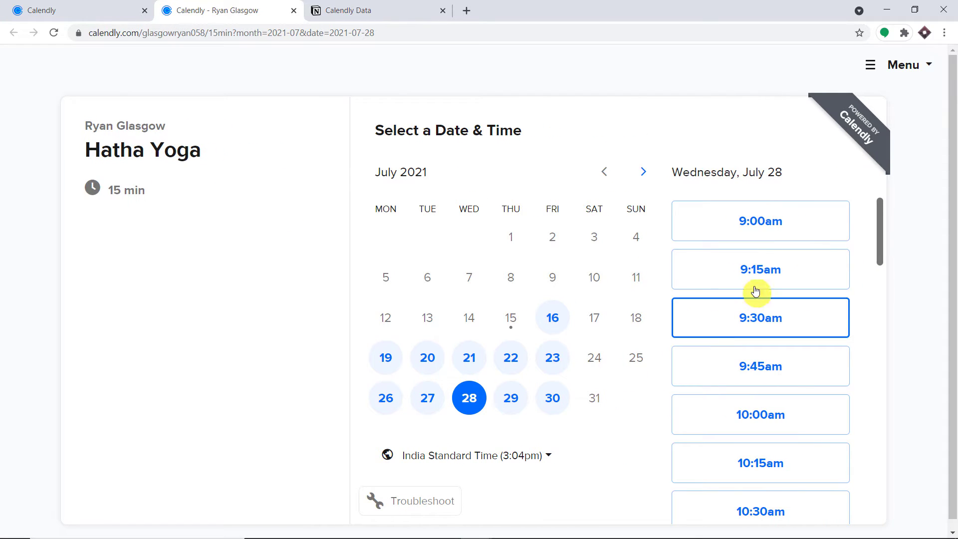
scroll(765, 367, down, 2)
click(773, 395)
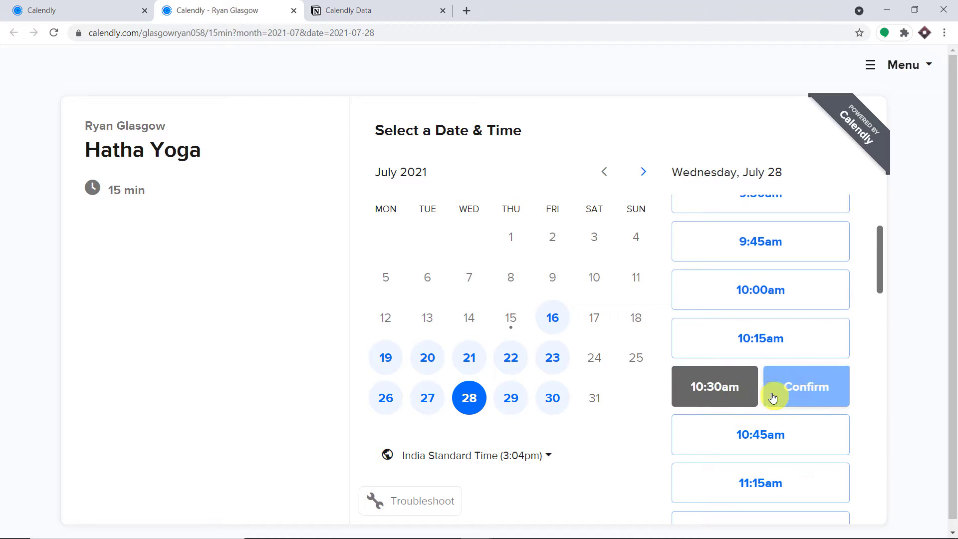
click(804, 387)
Step: Autofill the invitee's name and email, add an 'Awes…' note, and schedule the event
click(423, 192)
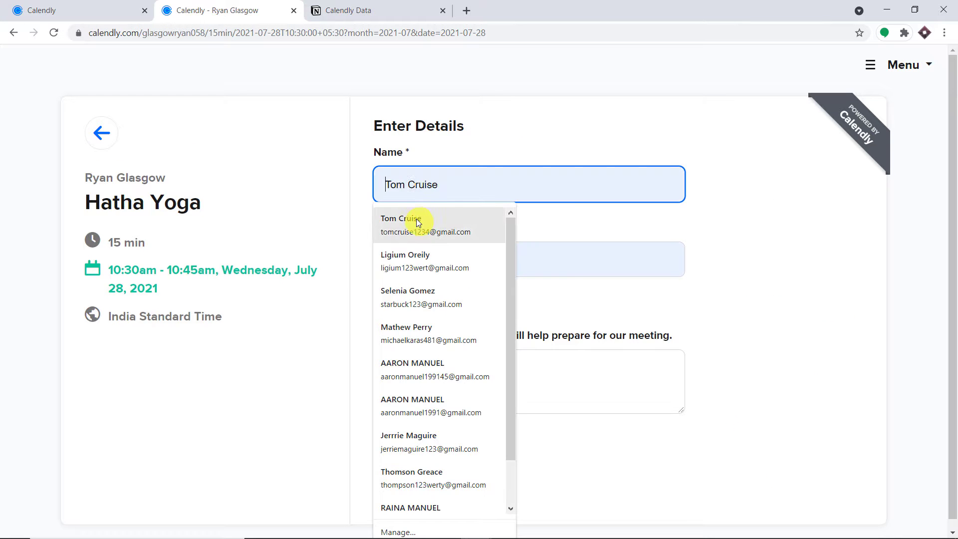
click(418, 296)
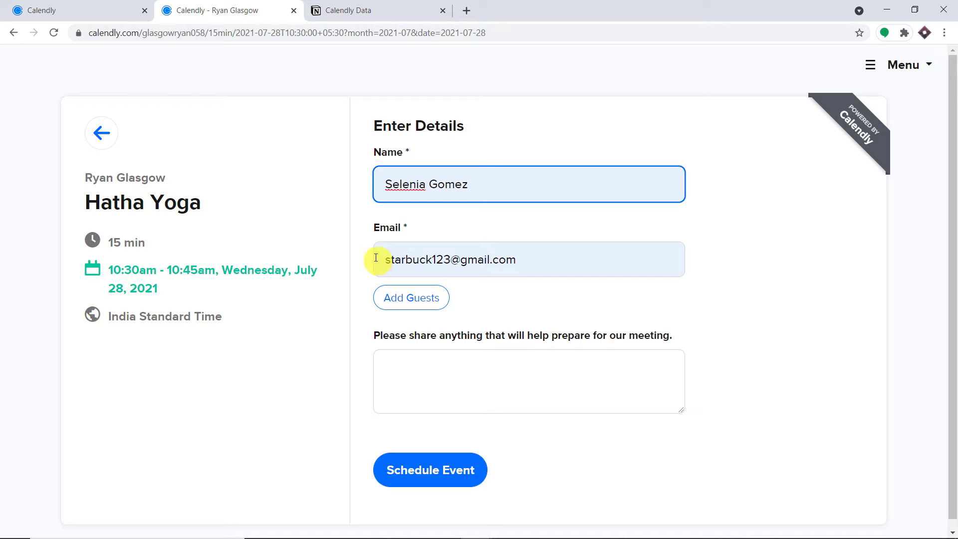
click(428, 370)
text(Awesome)
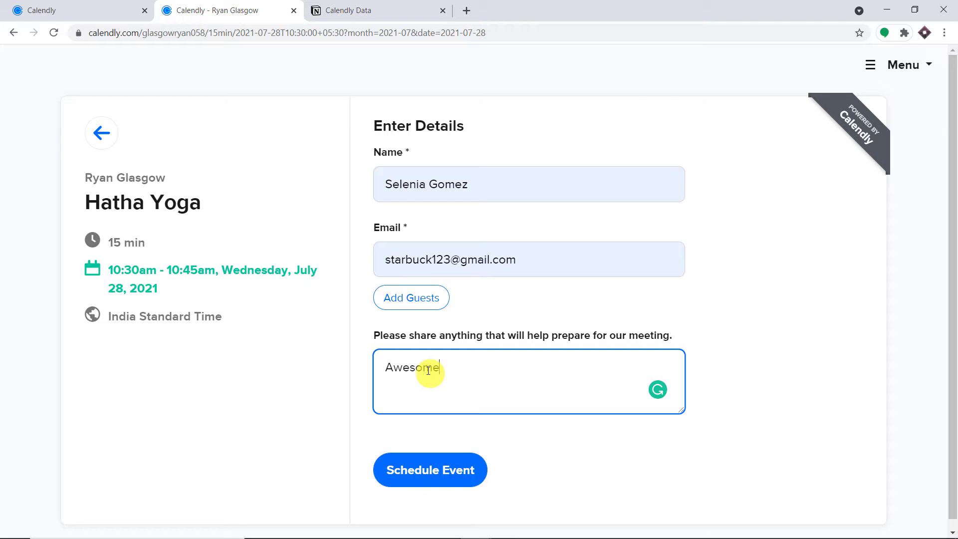
click(416, 464)
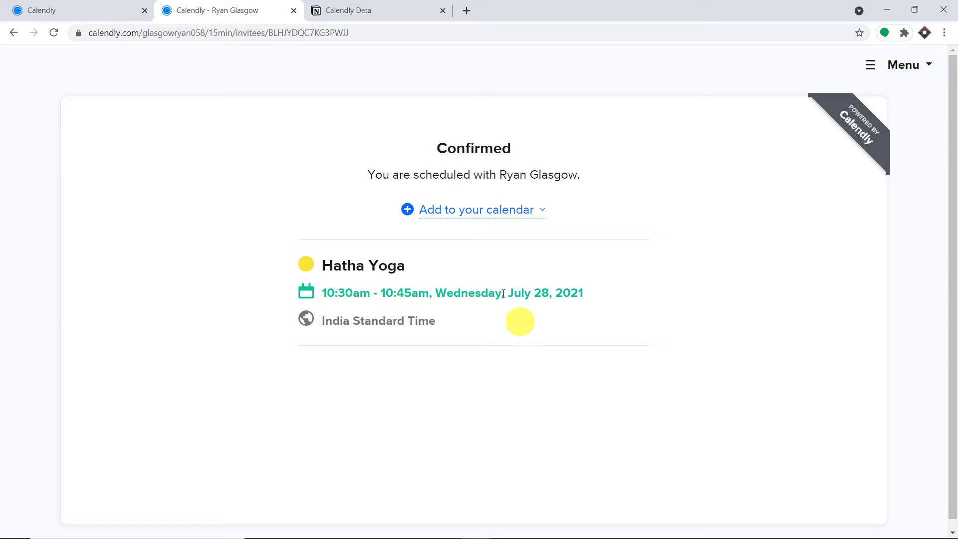
drag(408, 267, 321, 269)
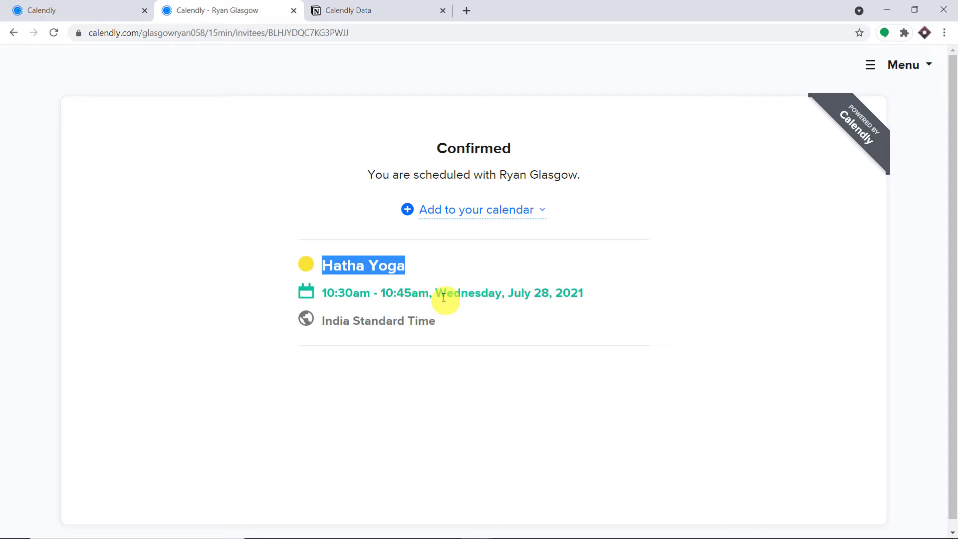
drag(584, 293, 509, 289)
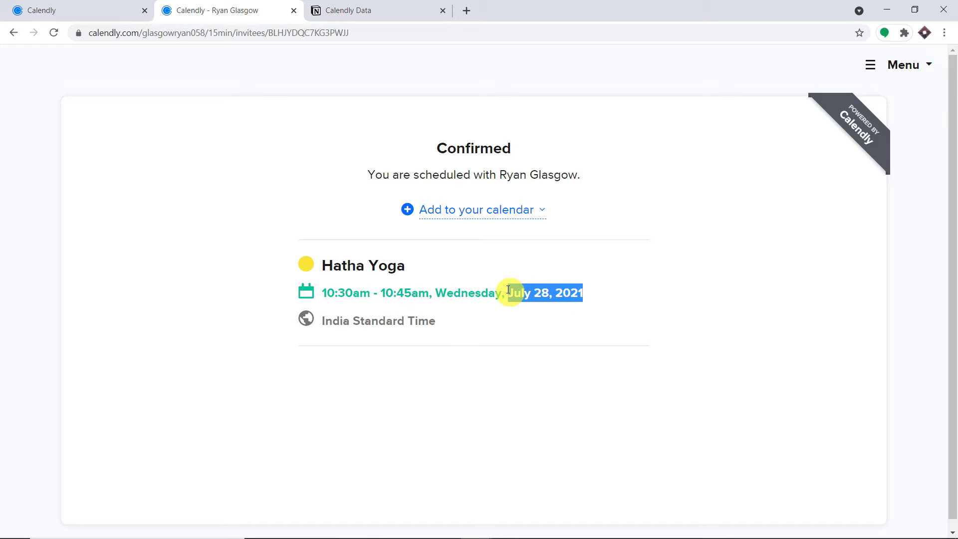
click(380, 6)
Step: Reload Table101, open the Hatha Yoga row showing Duration 15, then start a blank tab
click(53, 33)
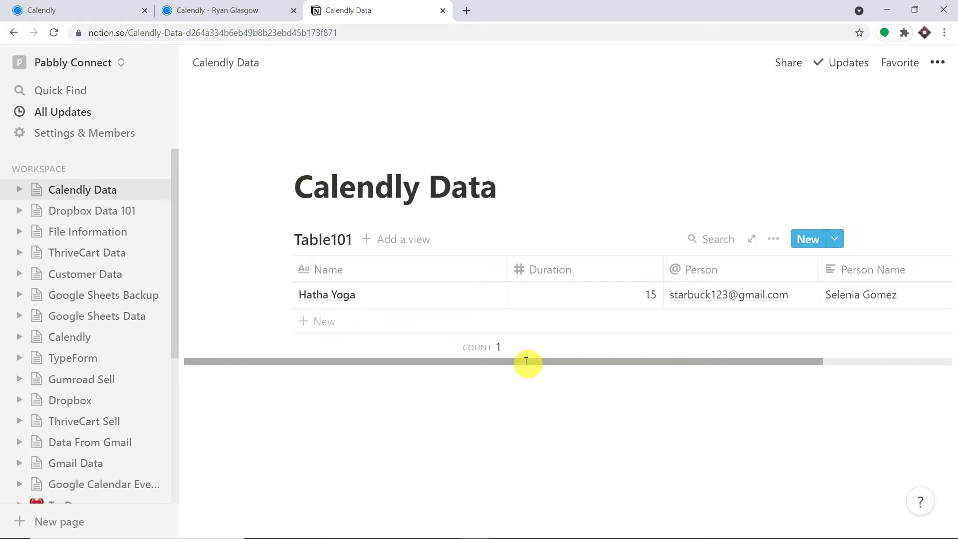
drag(526, 361, 694, 361)
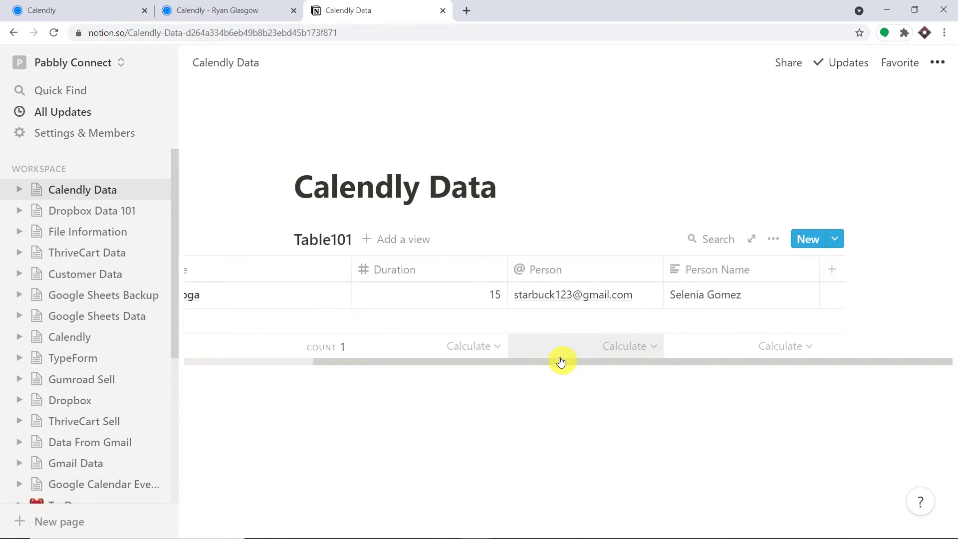
drag(560, 361, 376, 364)
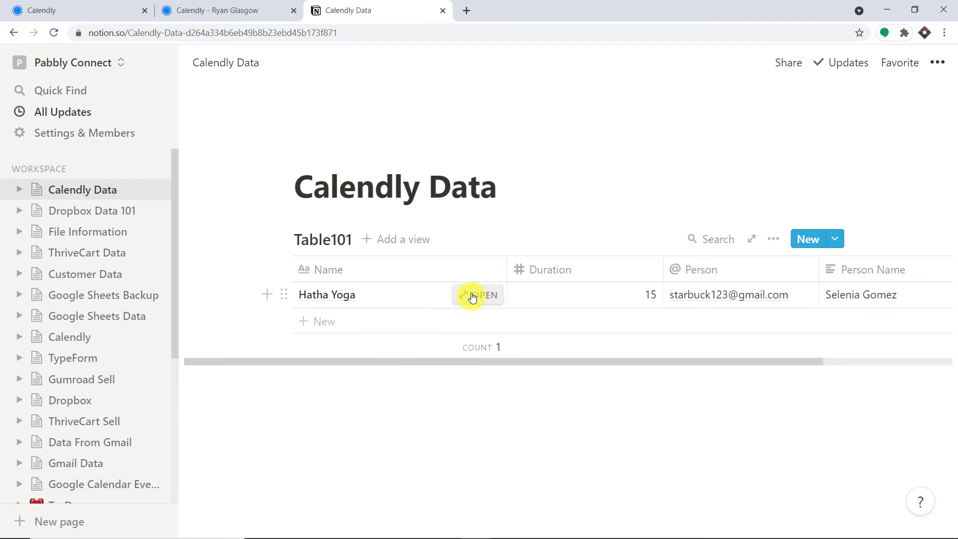
click(472, 295)
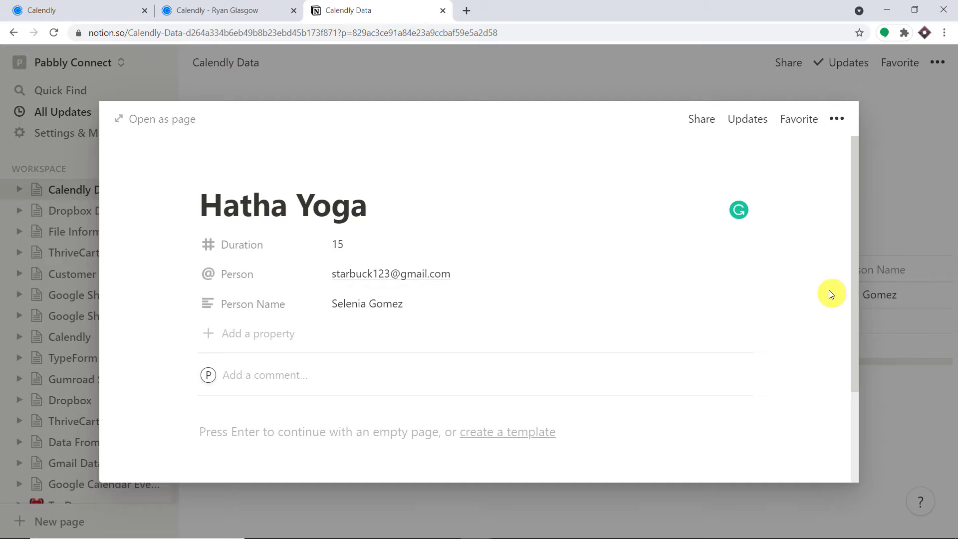
click(465, 11)
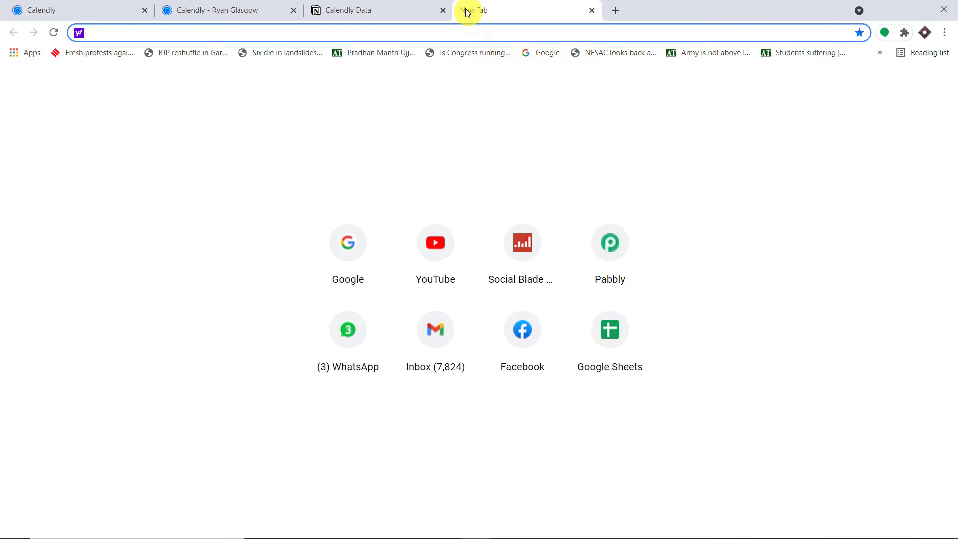
Step: Go to pabbly.com, sign in, and access the Pabbly Connect dashboard
text(p)
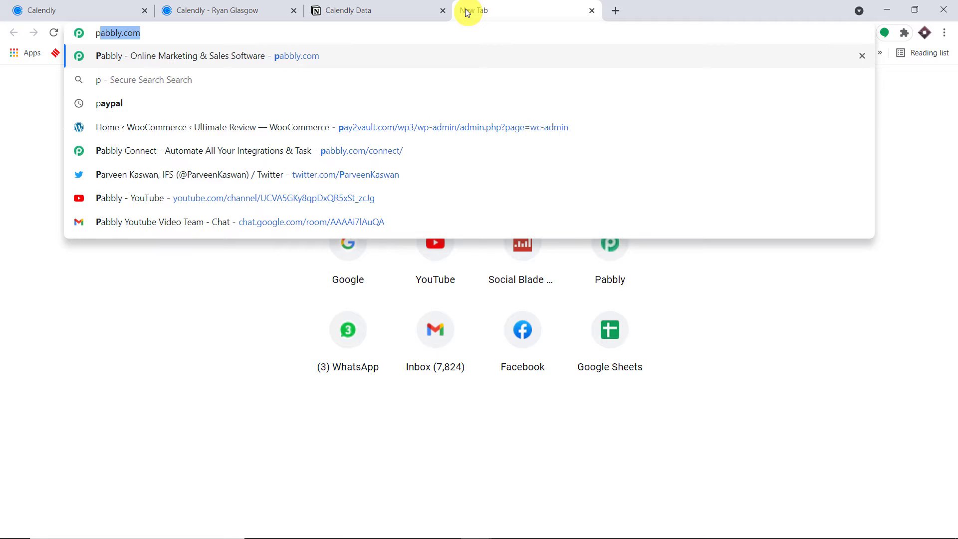
key(Return)
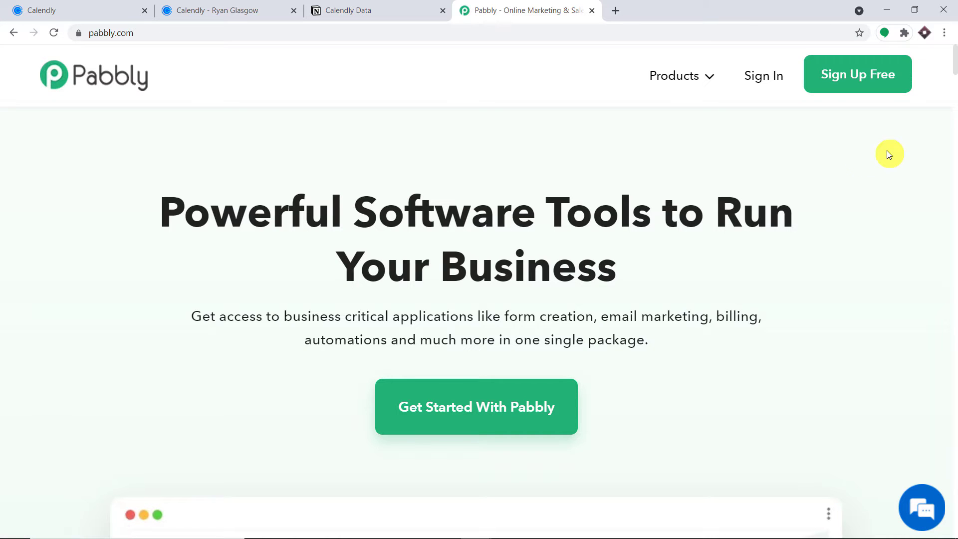
click(753, 80)
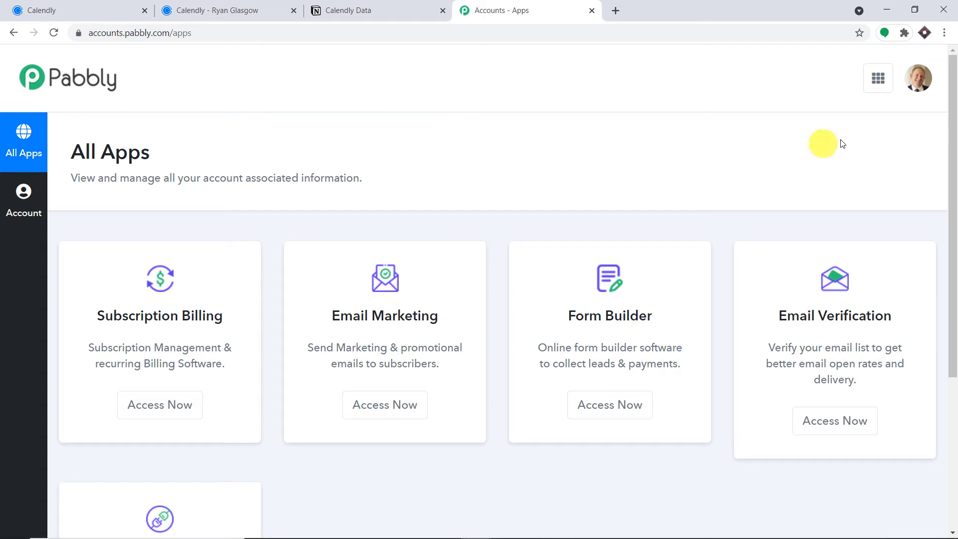
scroll(569, 214, down, 5)
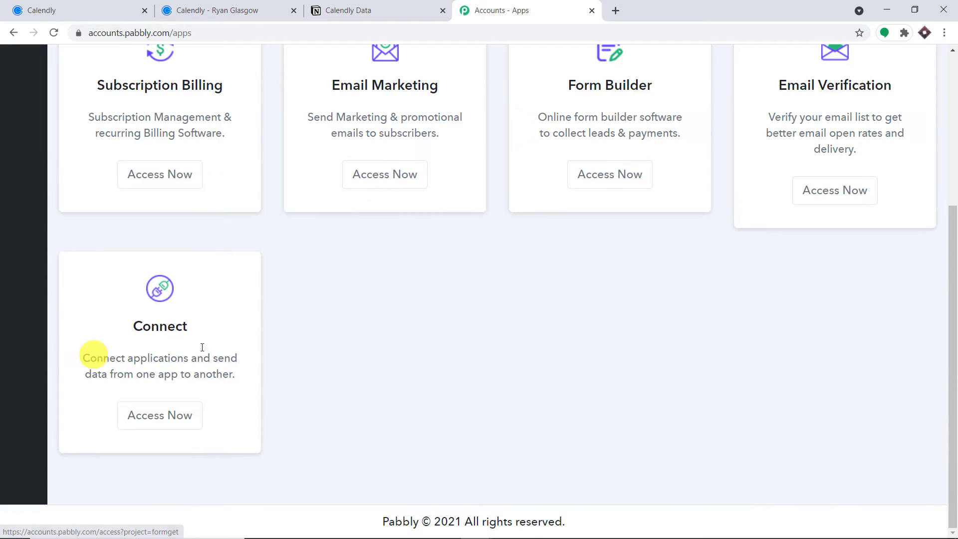
click(140, 420)
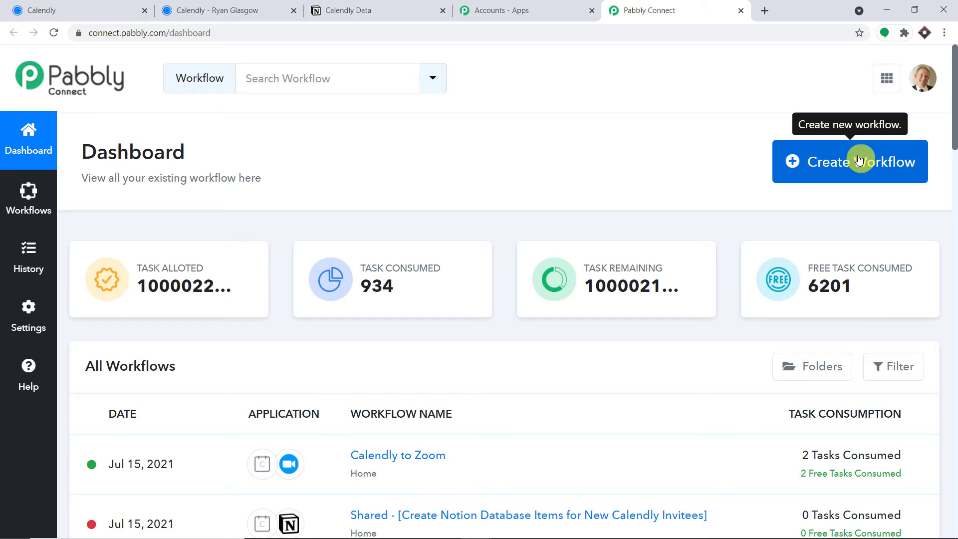
Step: Create a new workflow named 'Calendly to Notion'
click(858, 159)
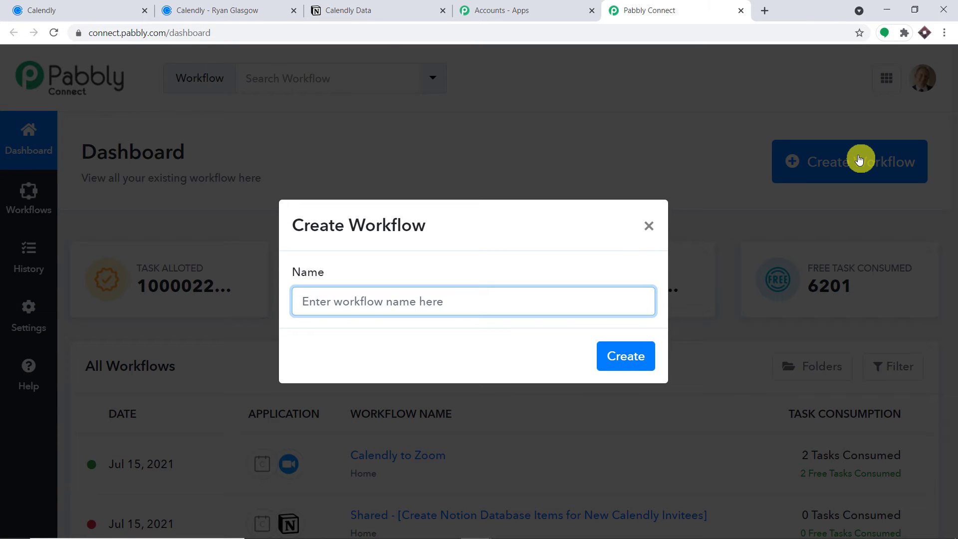
text(Ca)
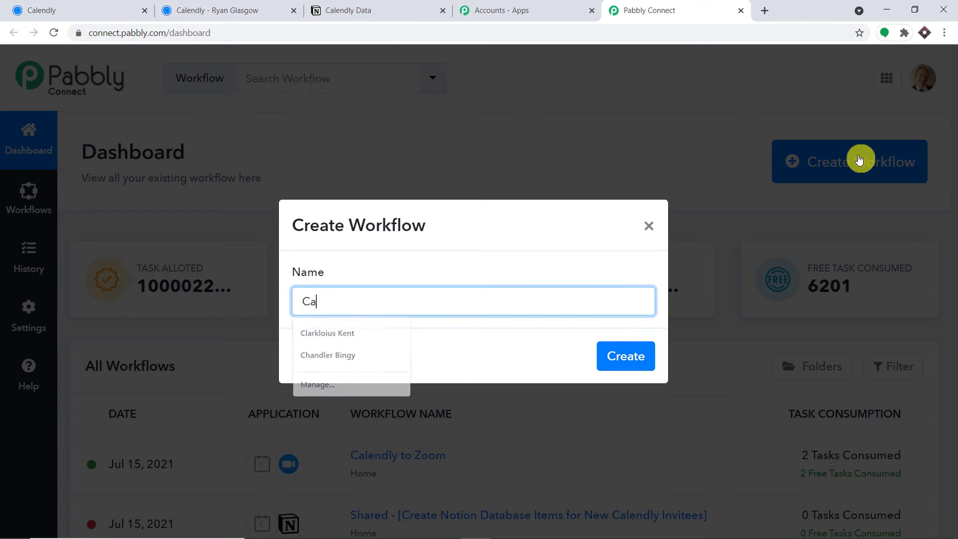
text(lendly to Notion)
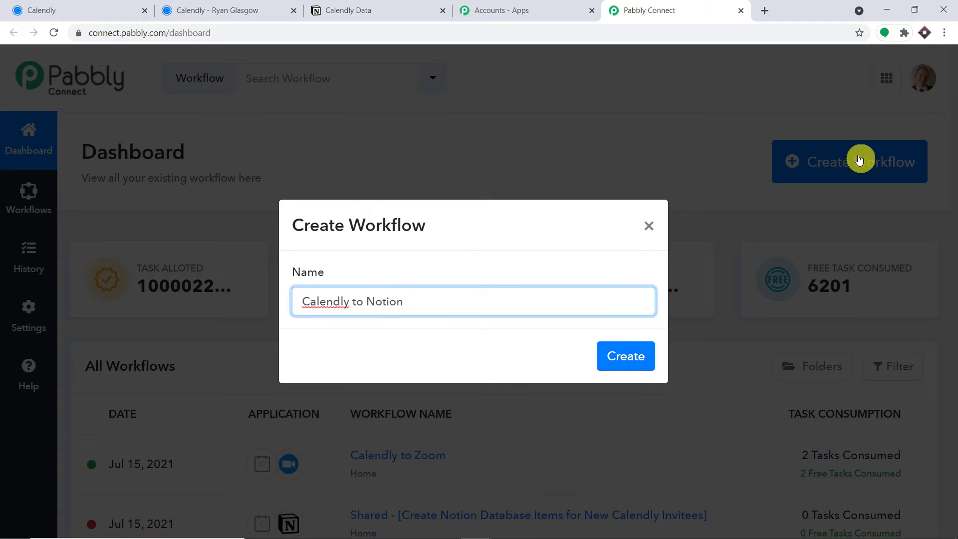
click(623, 355)
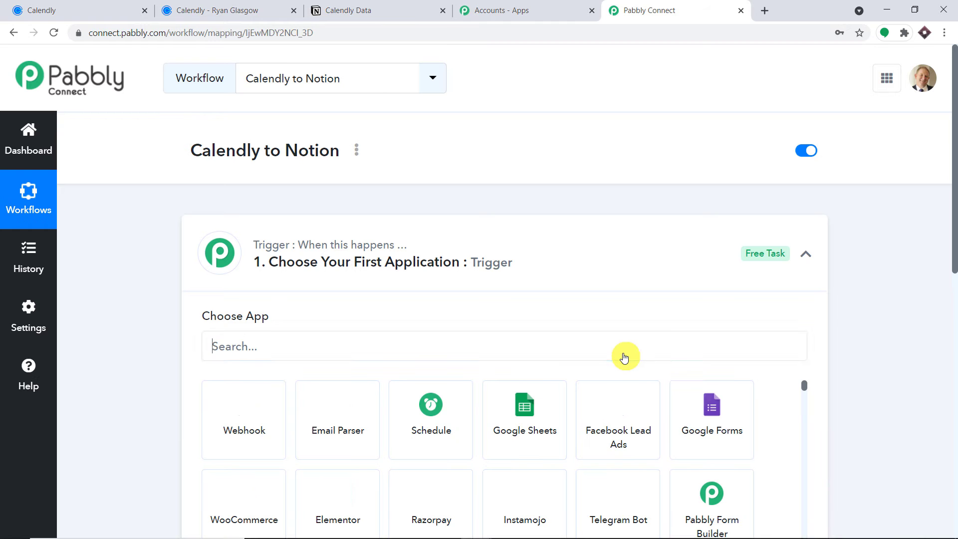
Step: Search the app list for 'cale' and choose Calendly as the trigger app
click(514, 248)
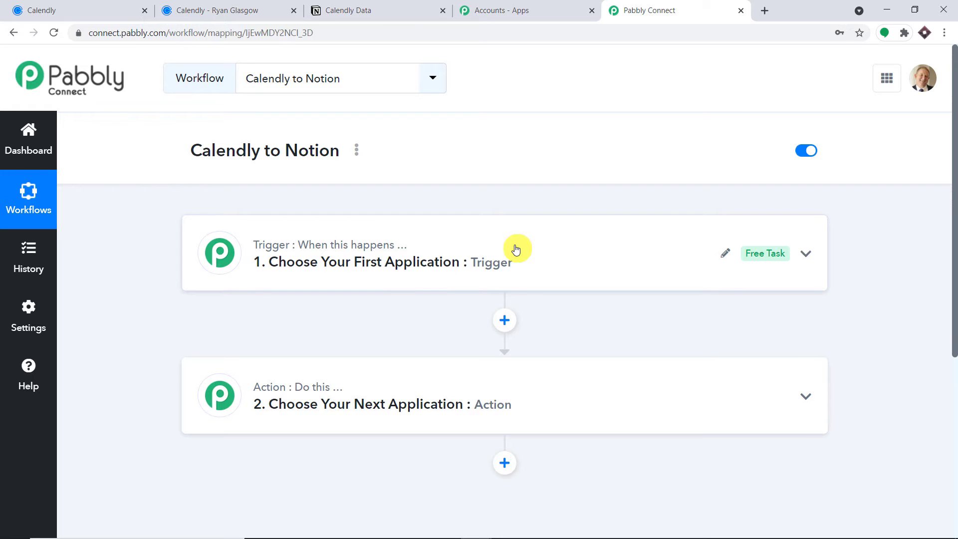
click(516, 250)
click(324, 223)
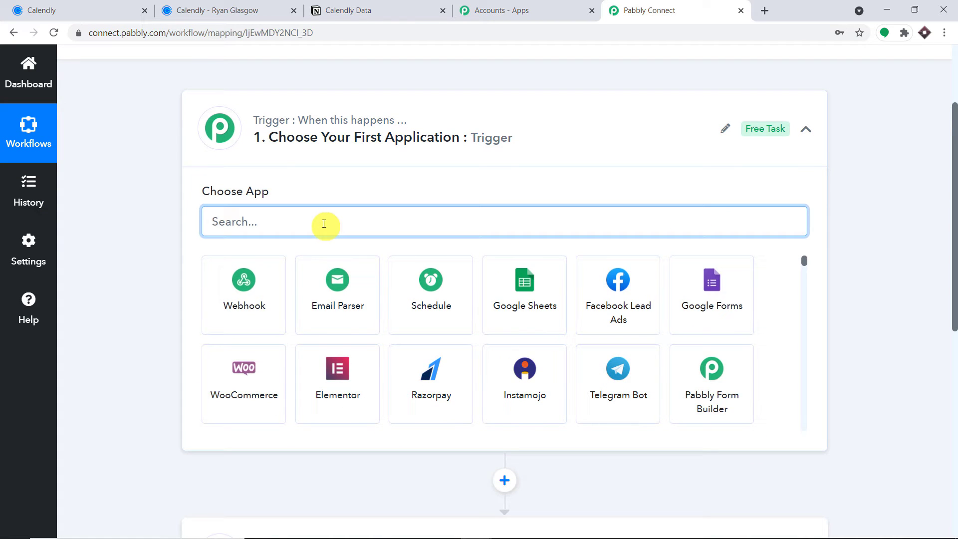
text(cale)
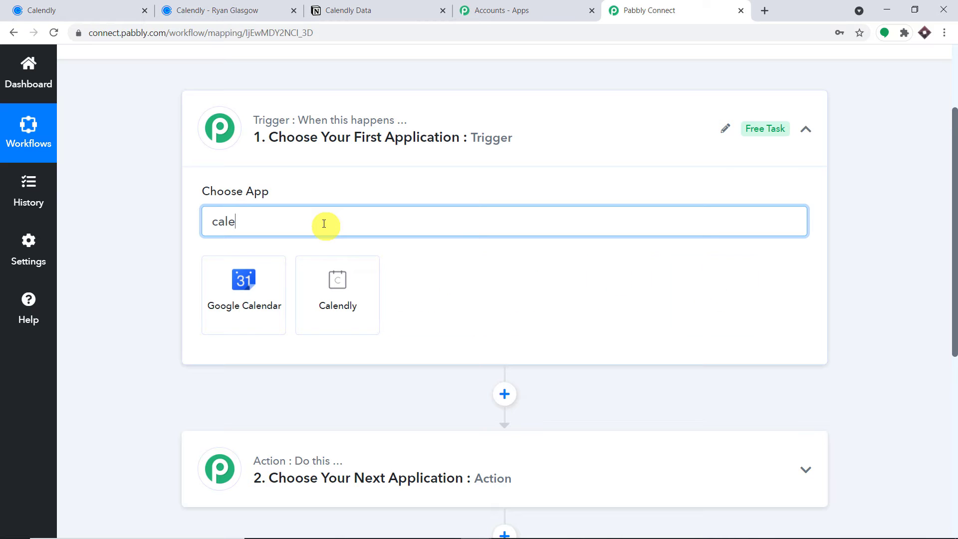
click(341, 288)
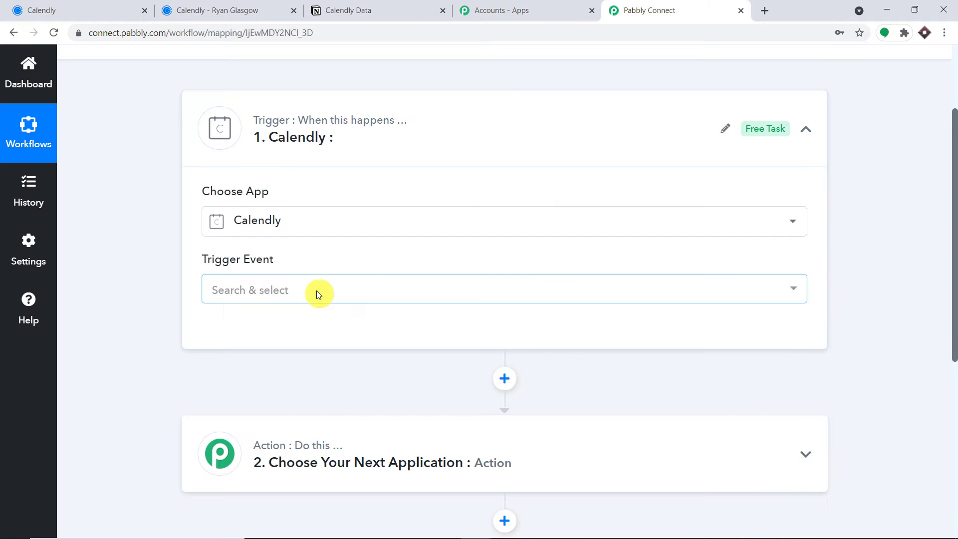
Step: Set the Calendly trigger event to Invitee Created and start adding a new connection
click(316, 293)
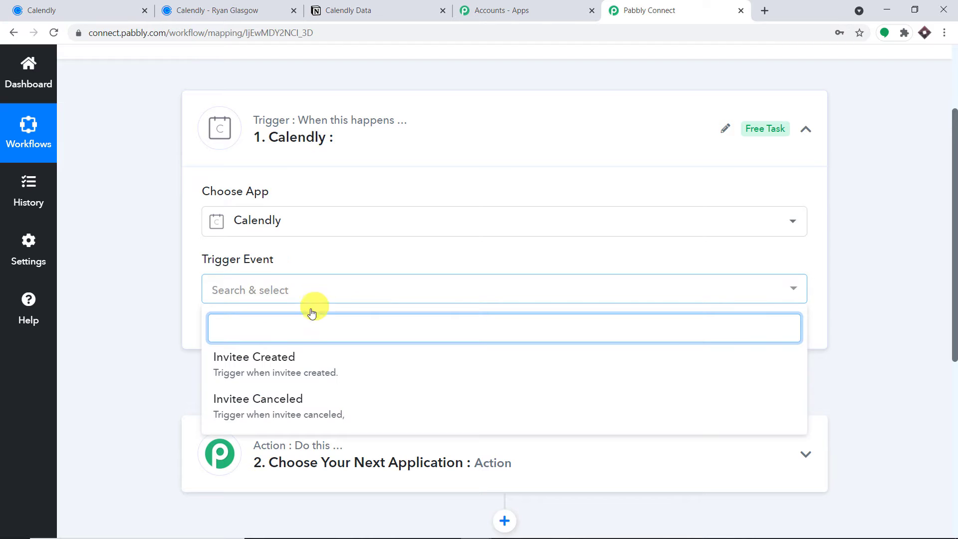
click(300, 363)
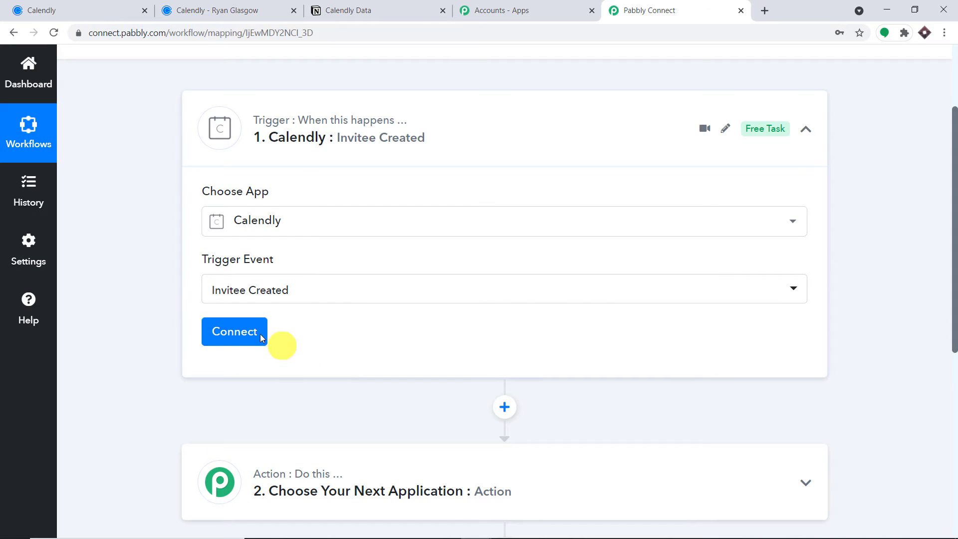
click(247, 331)
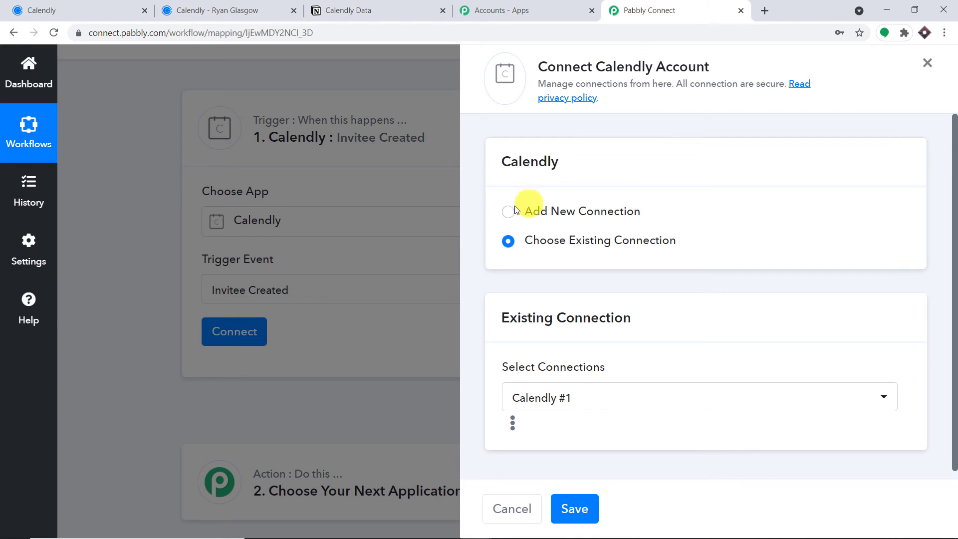
click(510, 217)
scroll(540, 309, down, 2)
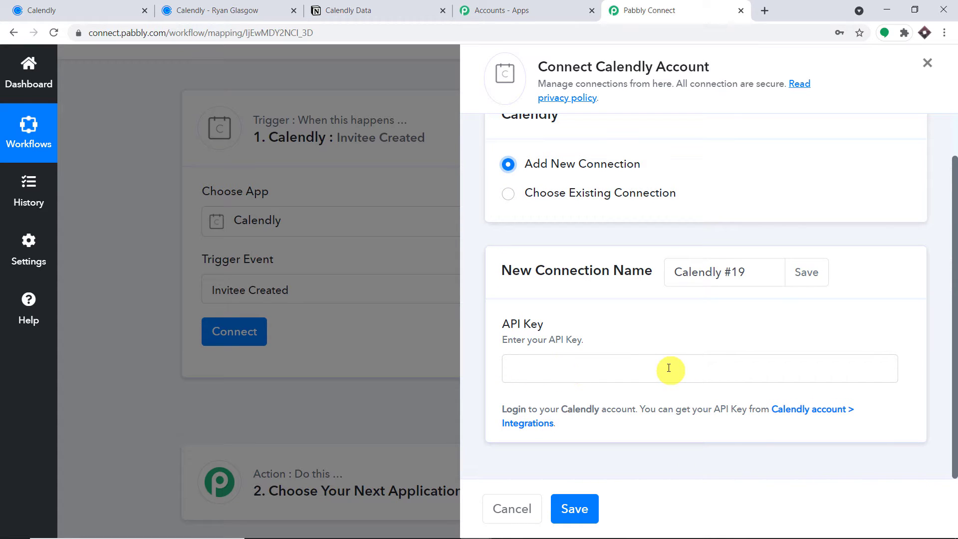
click(359, 7)
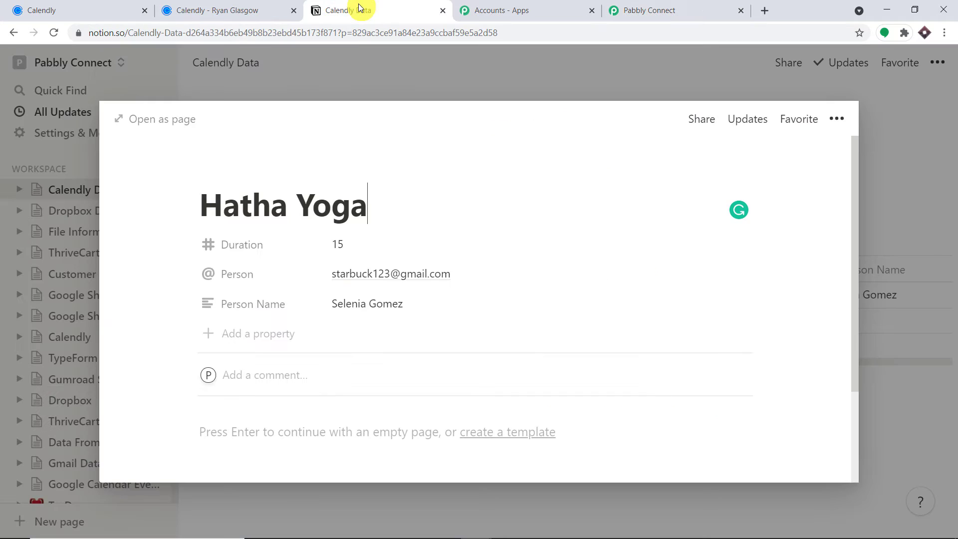
click(69, 5)
Step: Copy the API key from Calendly's Integrations page
scroll(604, 147, up, 3)
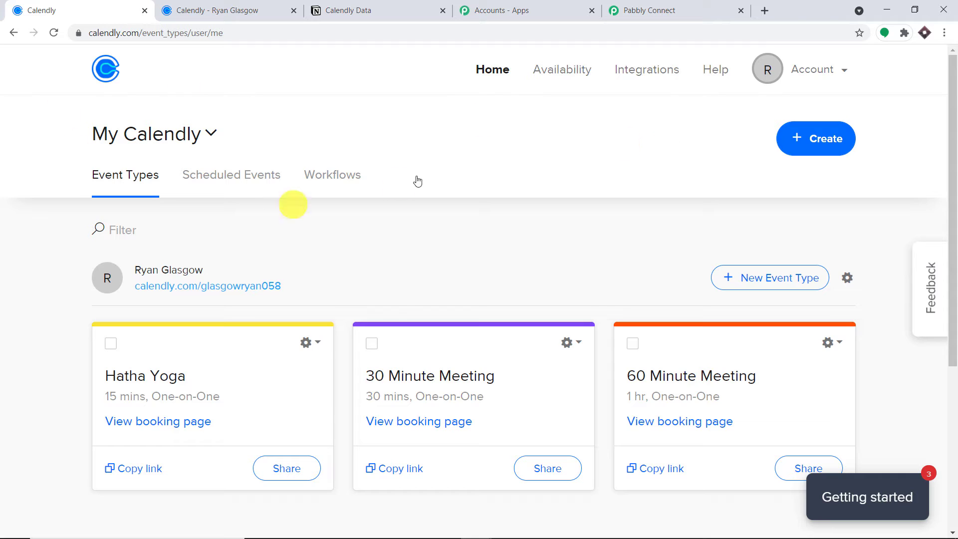
click(659, 70)
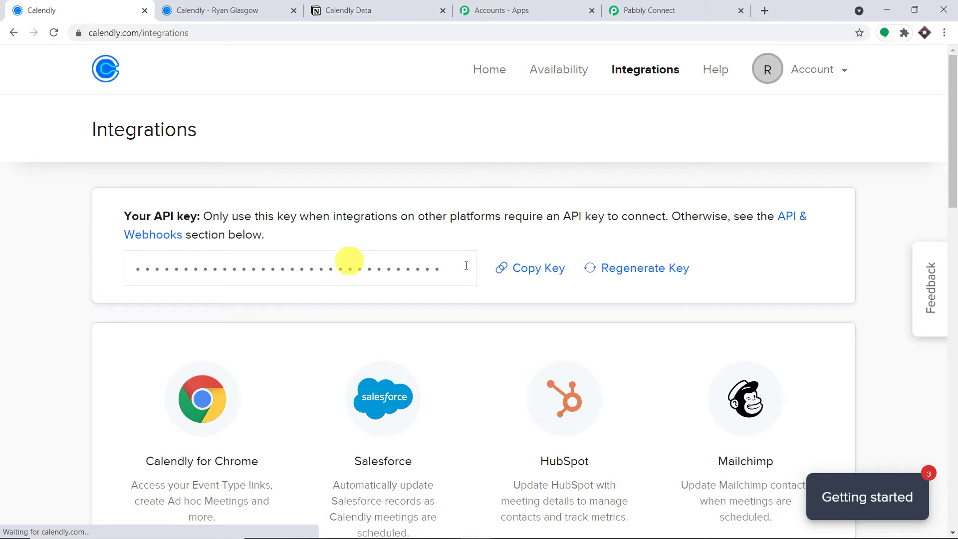
click(526, 269)
Step: Paste the copied API key into the Calendly connection and save it
click(695, 6)
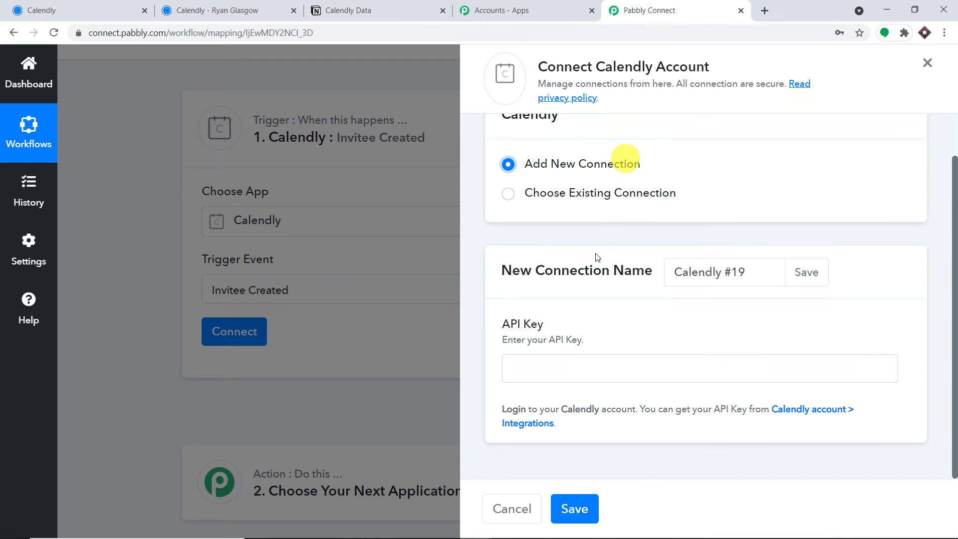
click(563, 361)
right_click(563, 360)
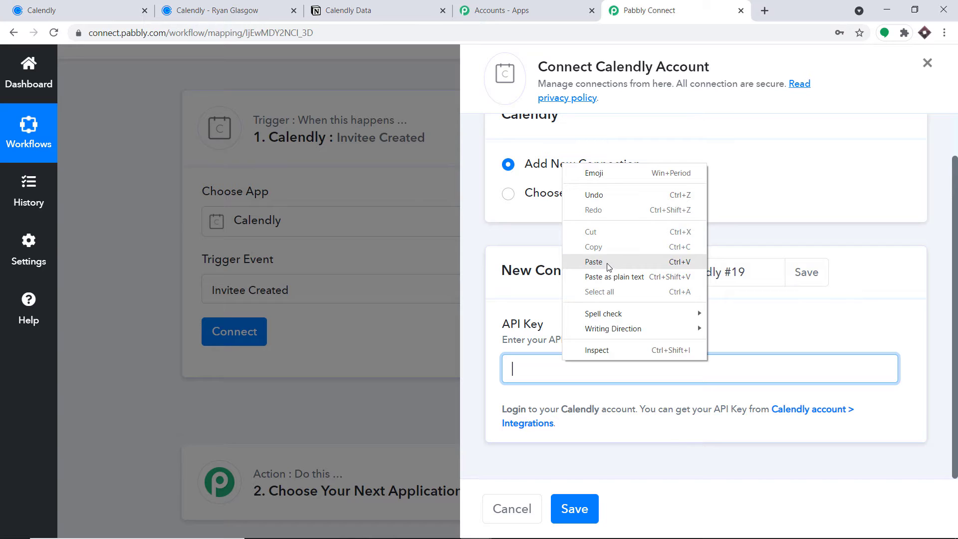
click(579, 265)
click(576, 506)
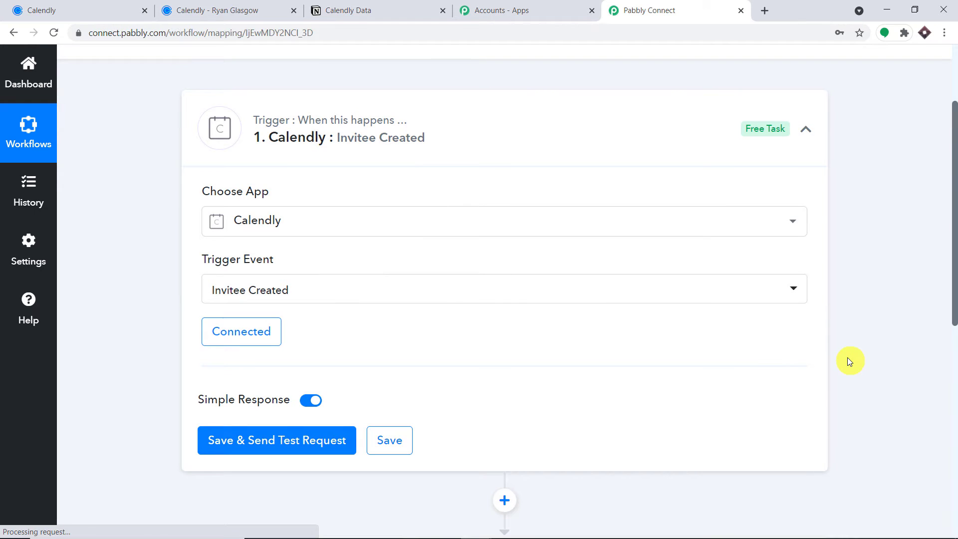
Step: Save the Invitee Created trigger and send a test request
scroll(851, 354, down, 1)
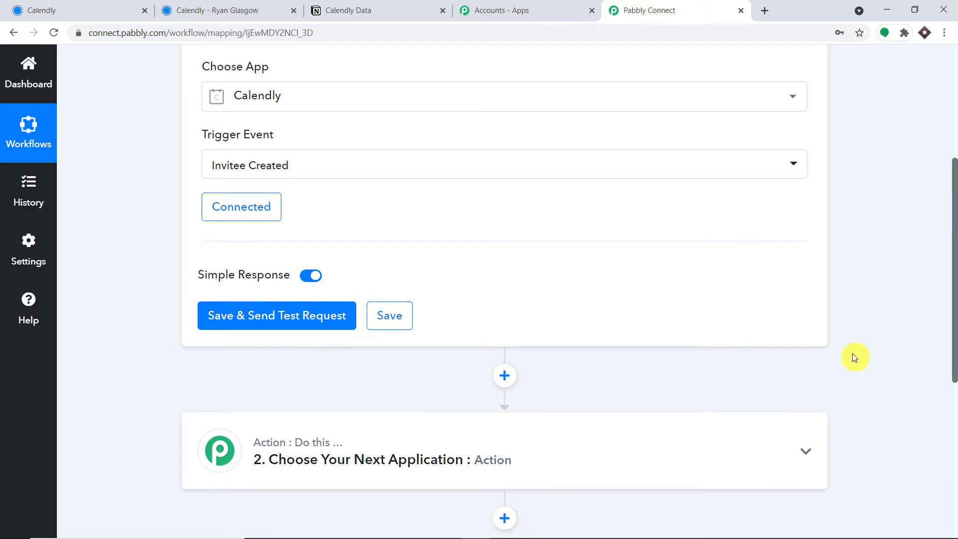
scroll(581, 237, up, 1)
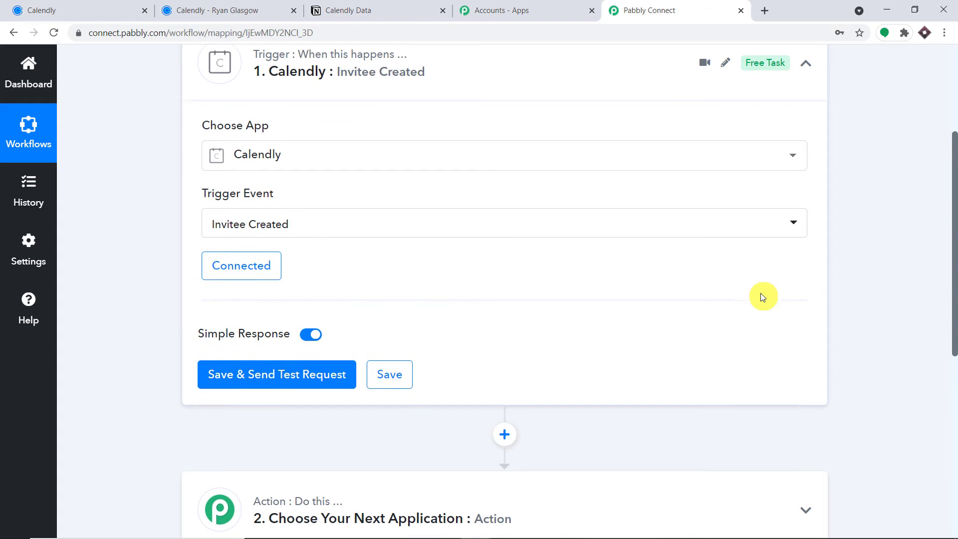
scroll(698, 249, down, 1)
scroll(700, 251, up, 1)
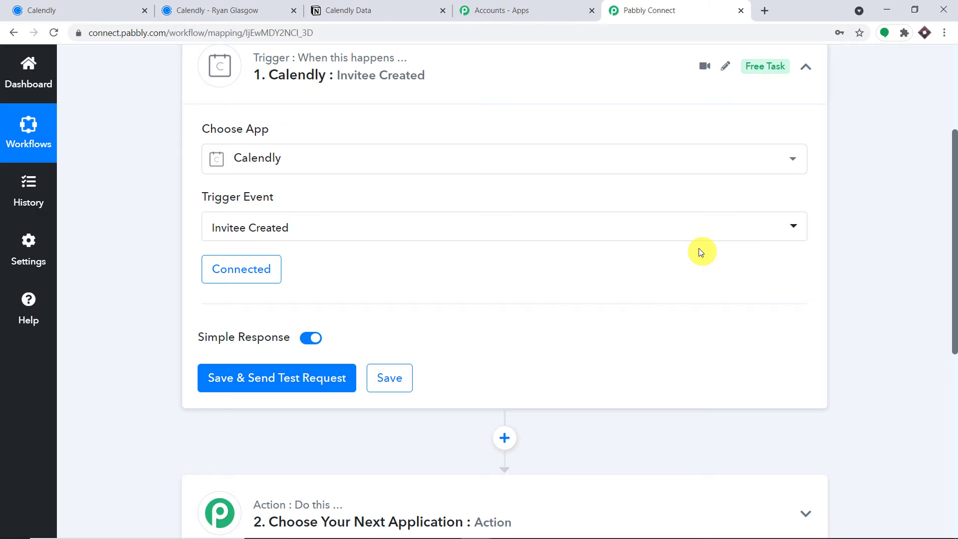
click(300, 390)
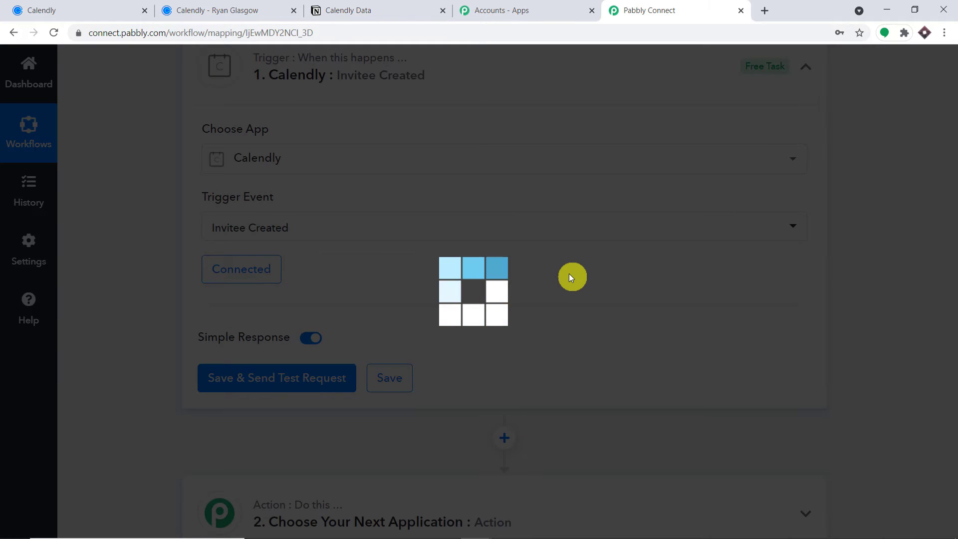
Step: Inspect the received response's Id 1380390, then return to Calendly
scroll(399, 292, down, 2)
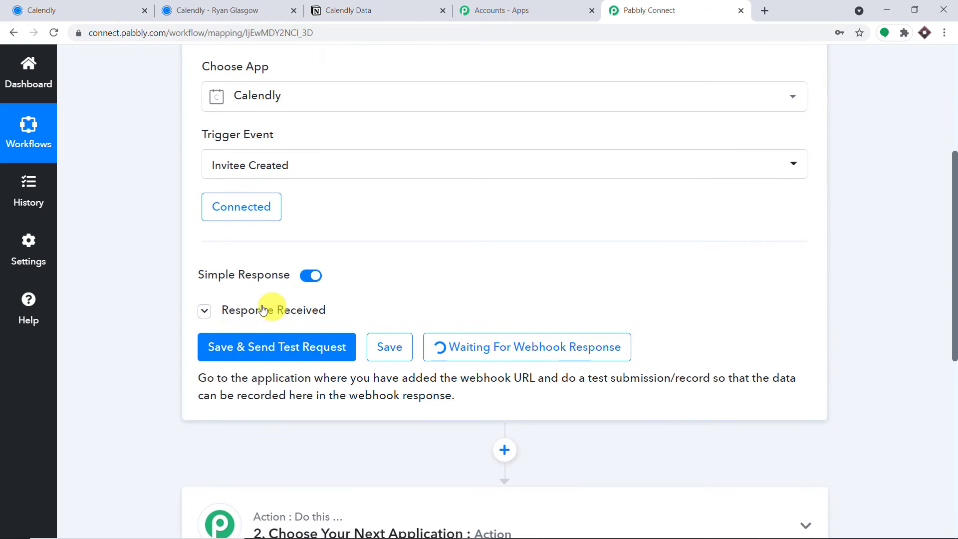
click(205, 312)
drag(581, 378, 459, 360)
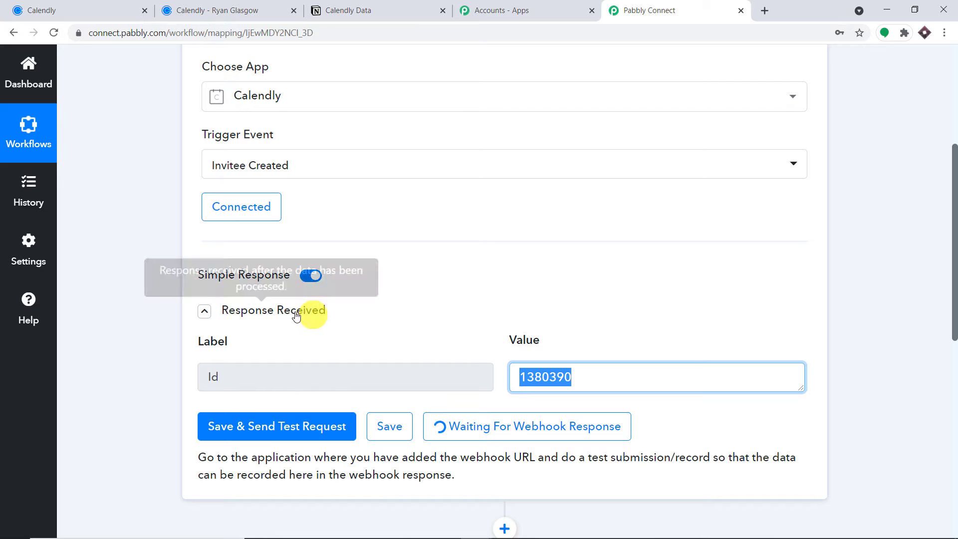
click(207, 312)
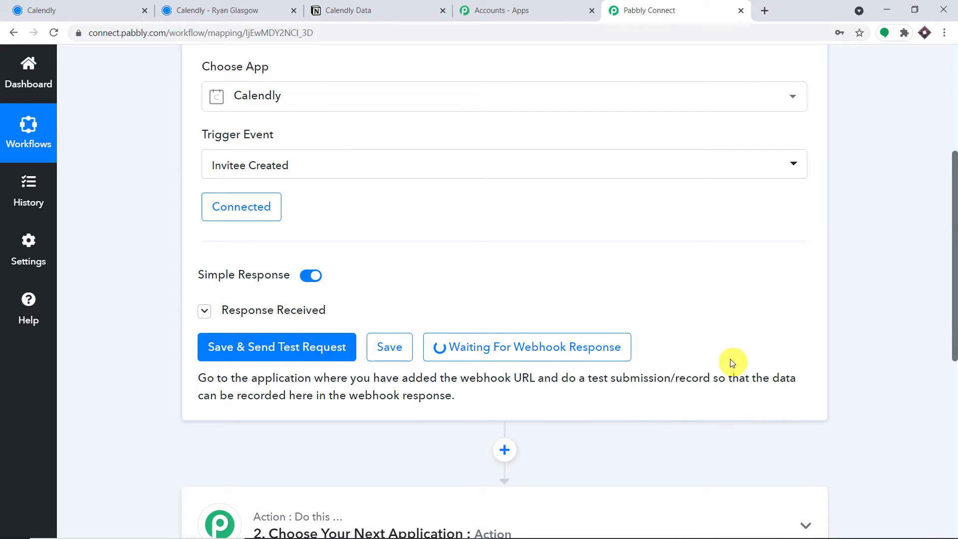
click(41, 9)
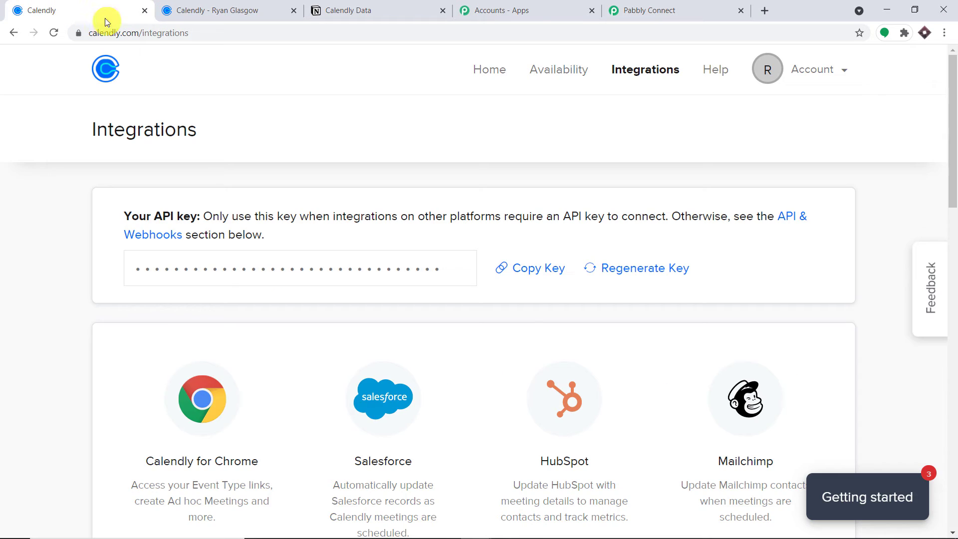
Step: Open the Hatha Yoga booking page and confirm an 11:00am slot on Tuesday, July 27
click(499, 71)
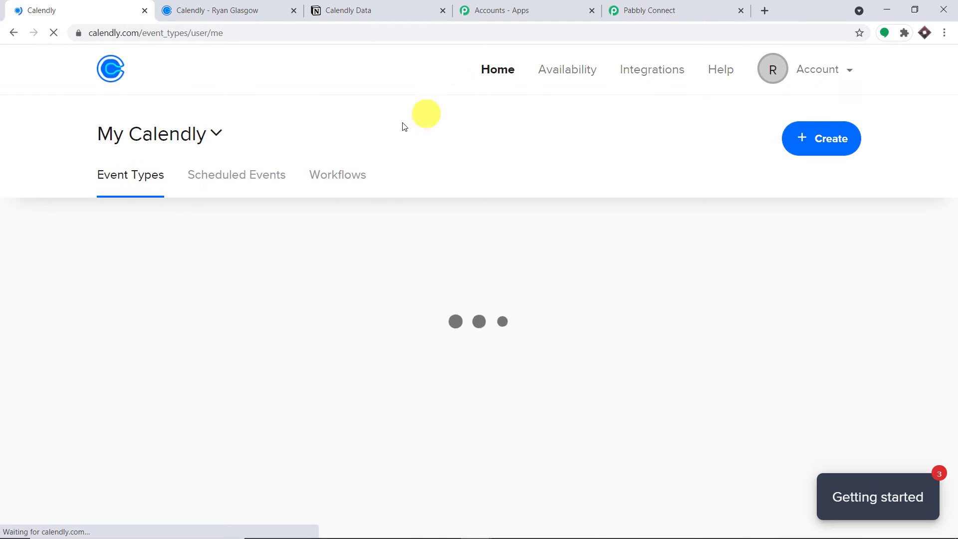
scroll(281, 268, down, 2)
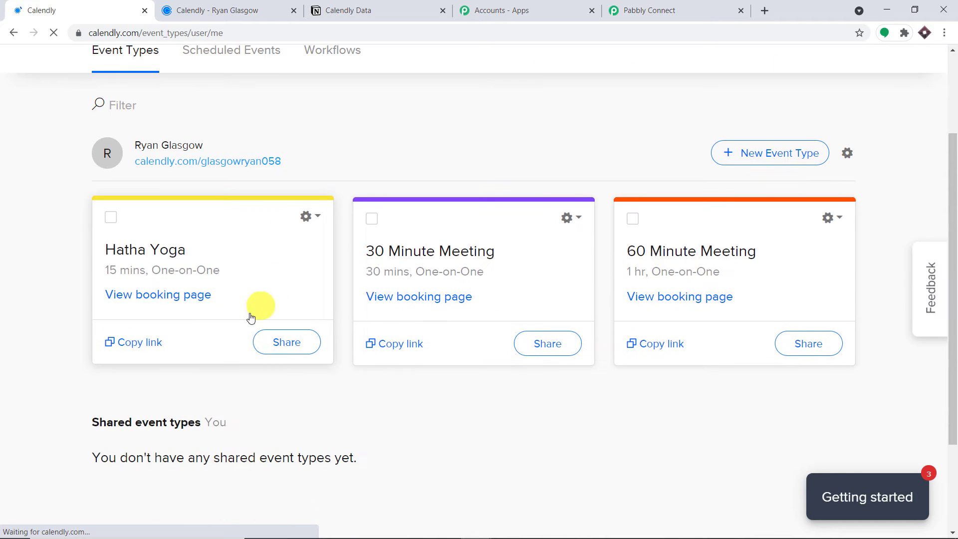
click(140, 300)
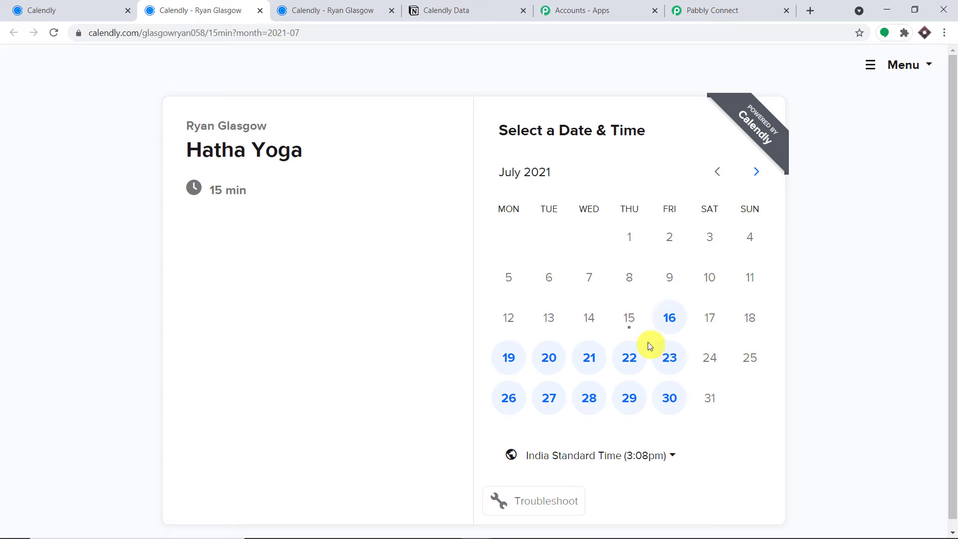
click(547, 402)
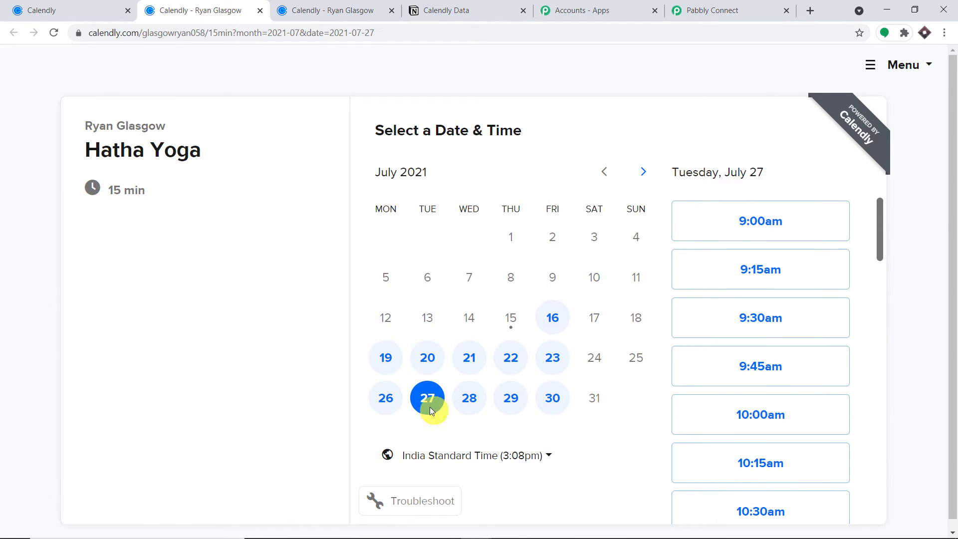
scroll(791, 336, down, 7)
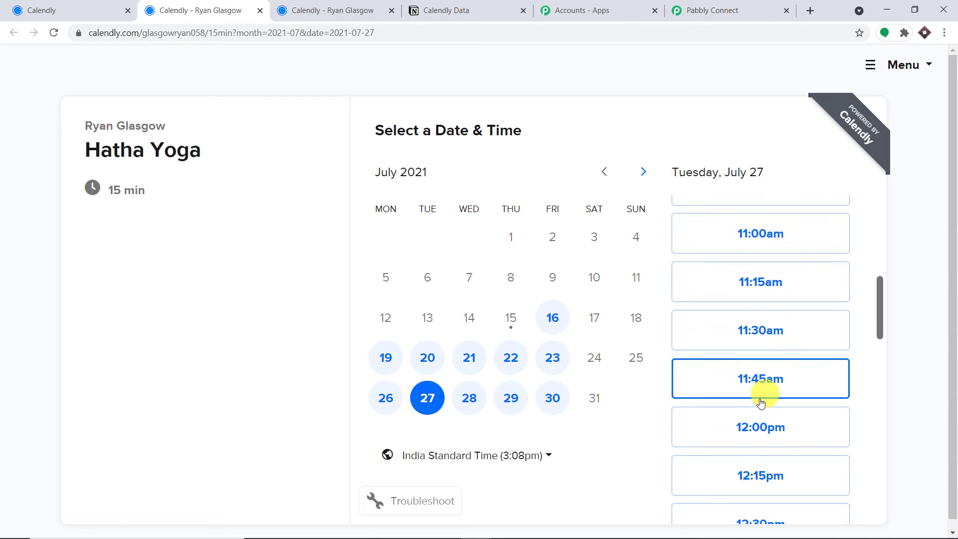
click(758, 338)
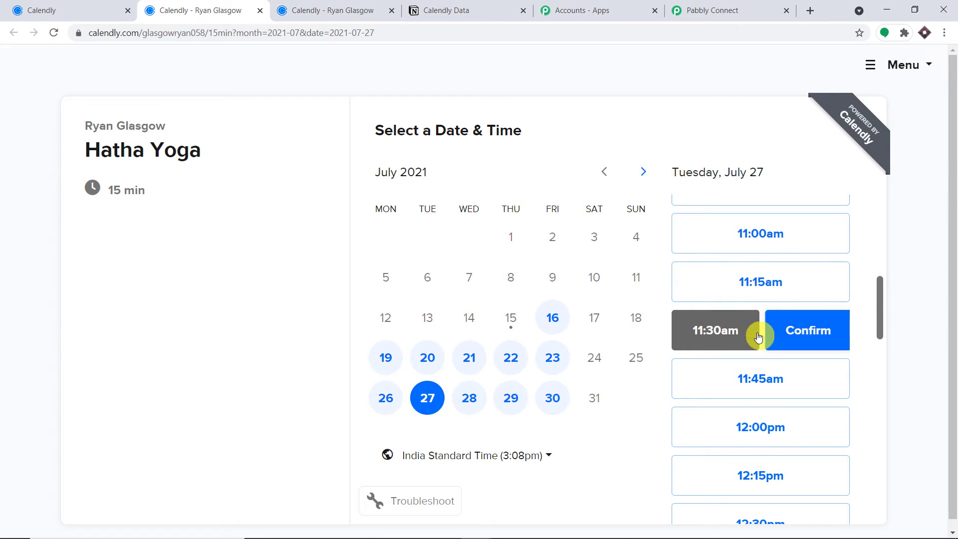
click(765, 239)
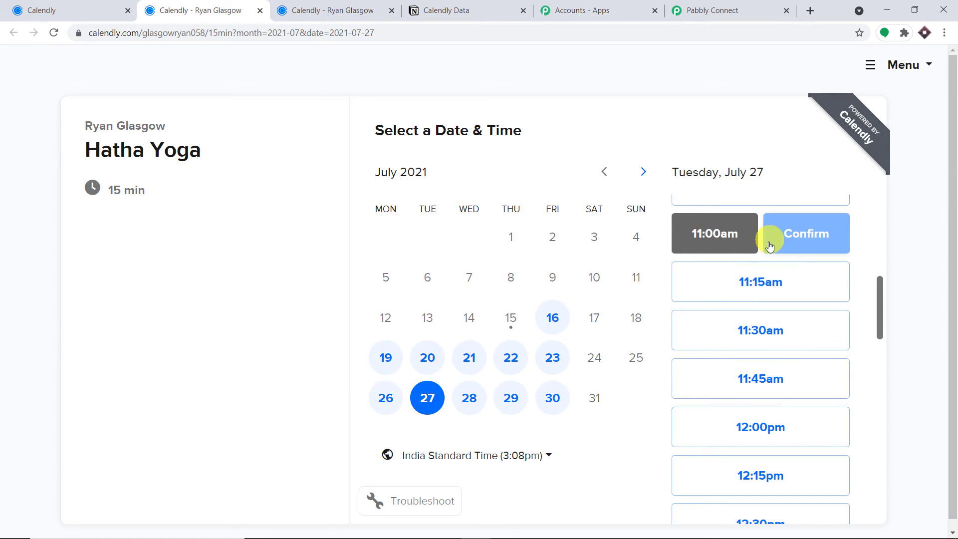
click(805, 239)
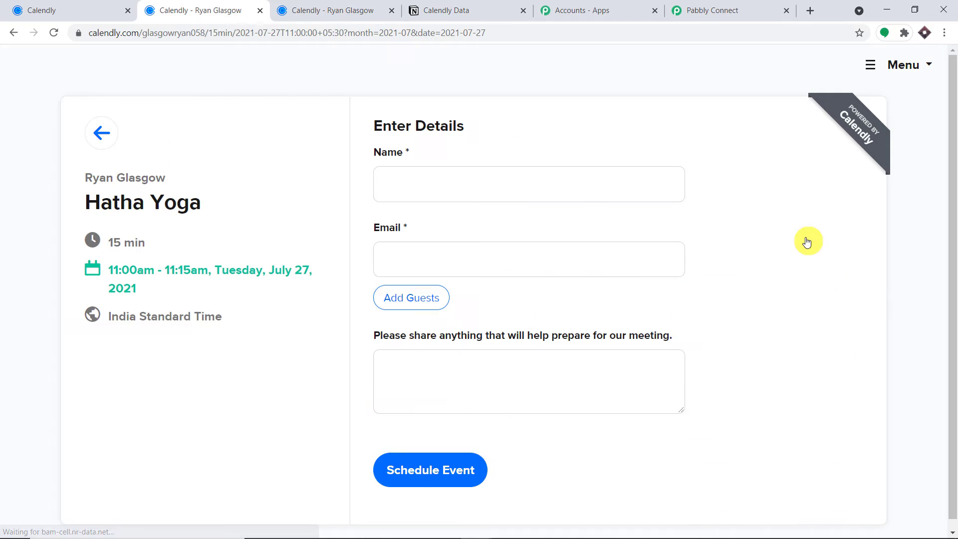
Step: Book the 11:00am July 27 Hatha Yoga slot with the saved invitee details and note 'Red Yoga Pants and Mat'
click(493, 181)
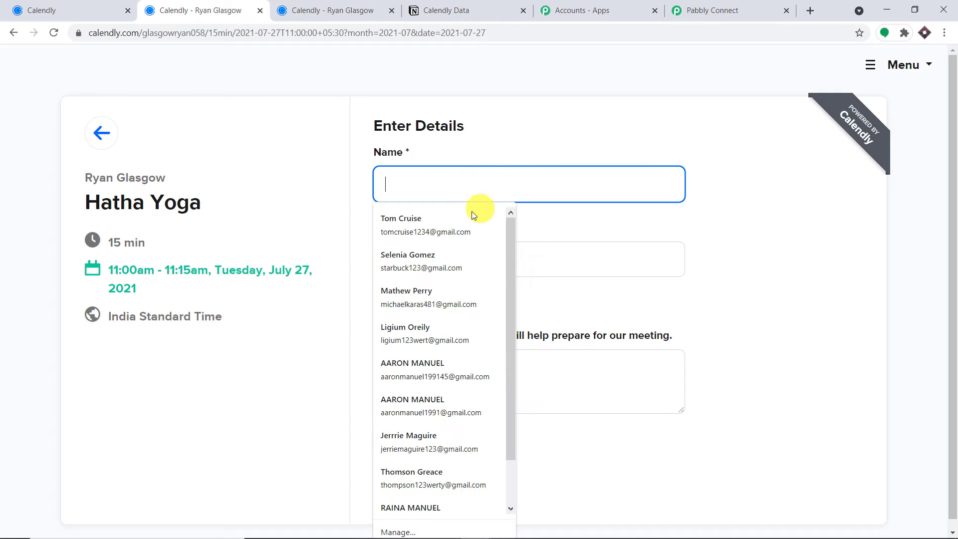
click(424, 327)
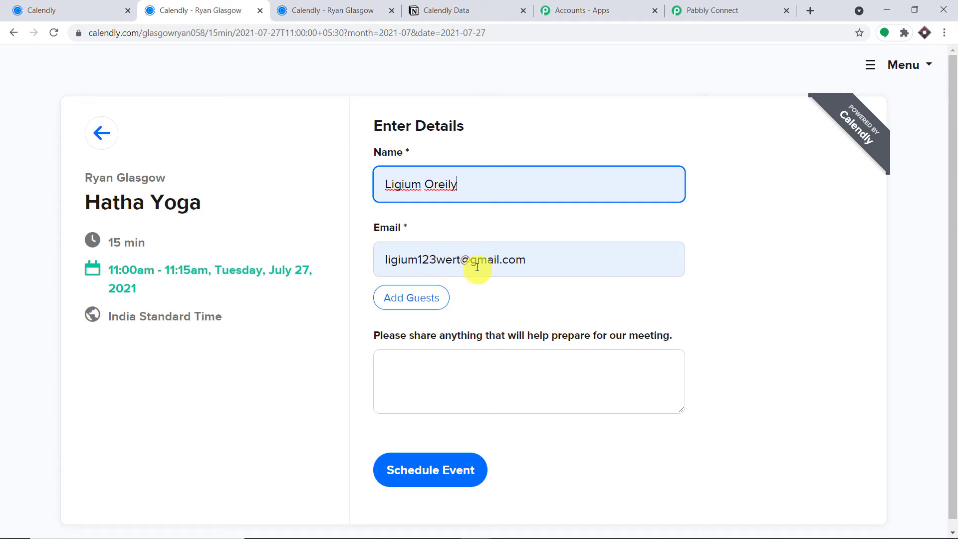
click(398, 368)
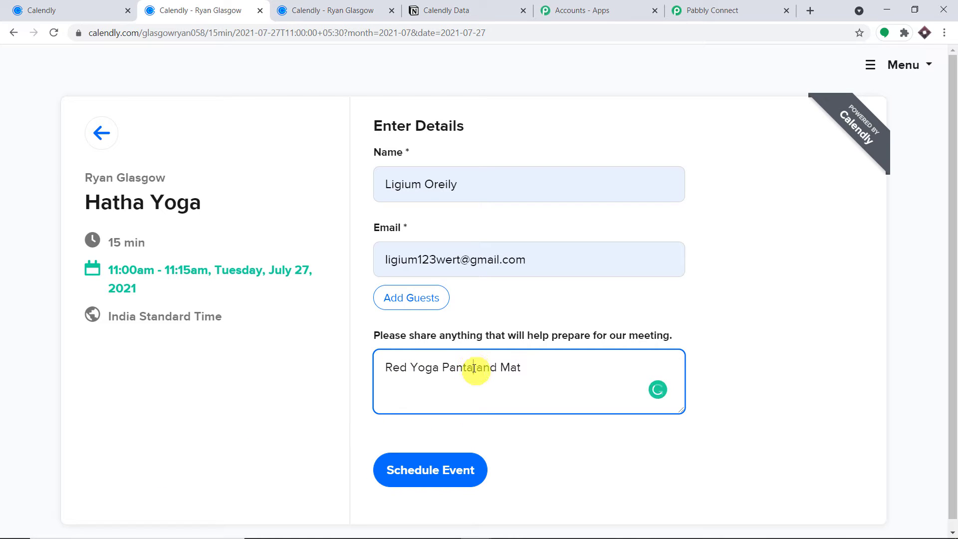
text(s)
click(444, 484)
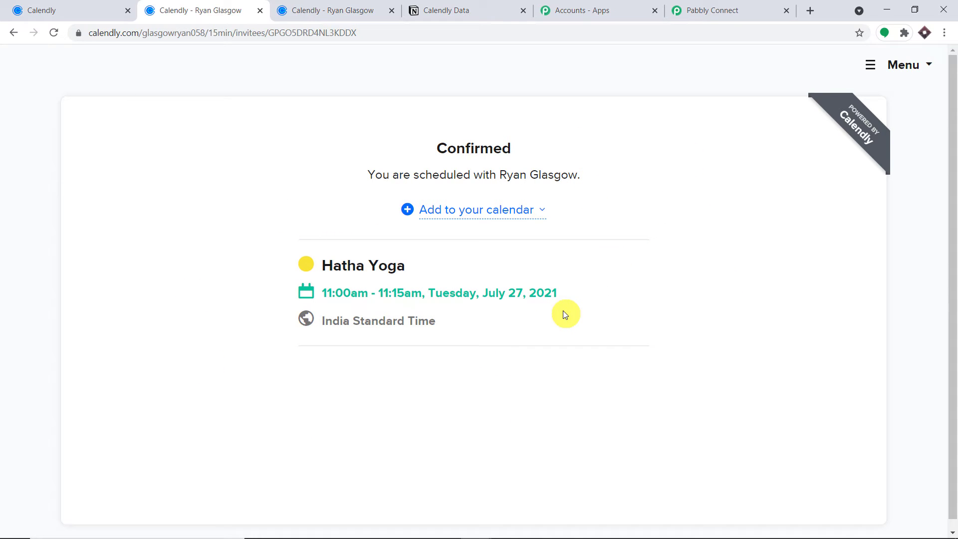
drag(406, 265, 317, 264)
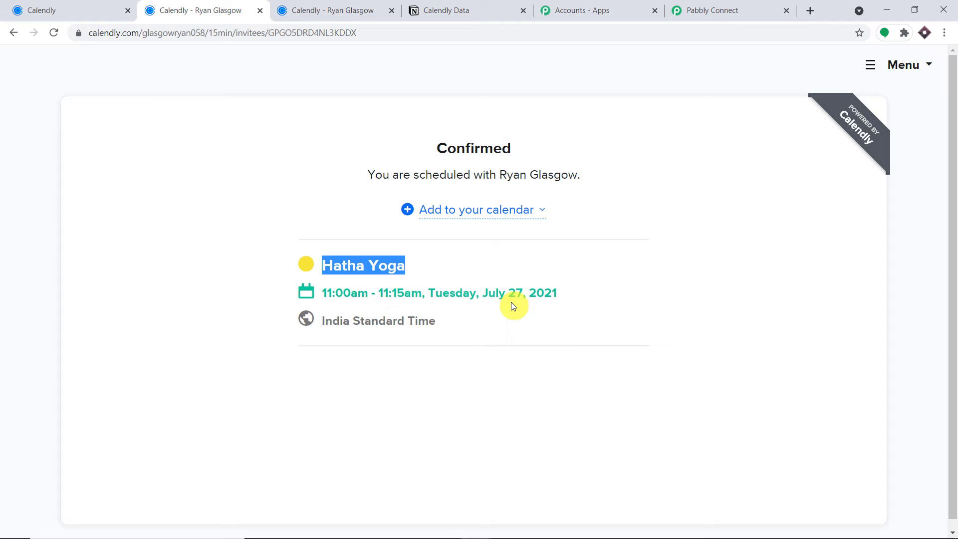
Step: Review Pabbly's captured invitee.created response for the 15-minute Hatha Yoga booking, then return to Calendly's Event Types
click(731, 8)
scroll(721, 248, down, 2)
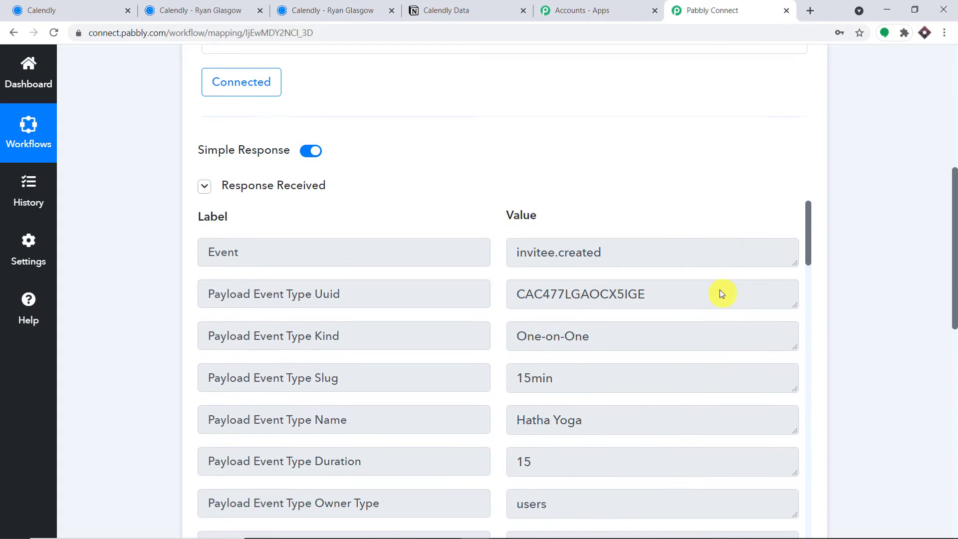
drag(649, 252, 504, 231)
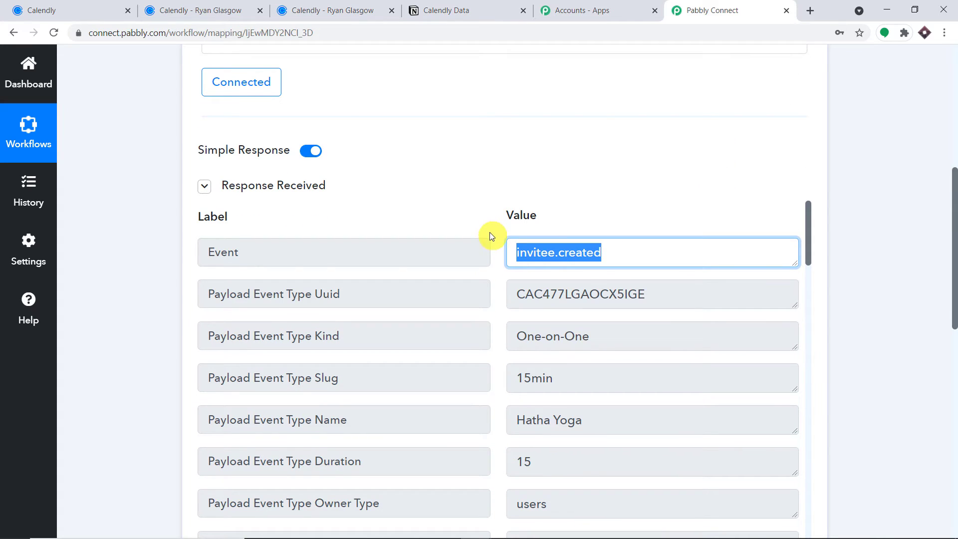
scroll(617, 310, down, 1)
drag(613, 280, 492, 252)
scroll(594, 289, down, 1)
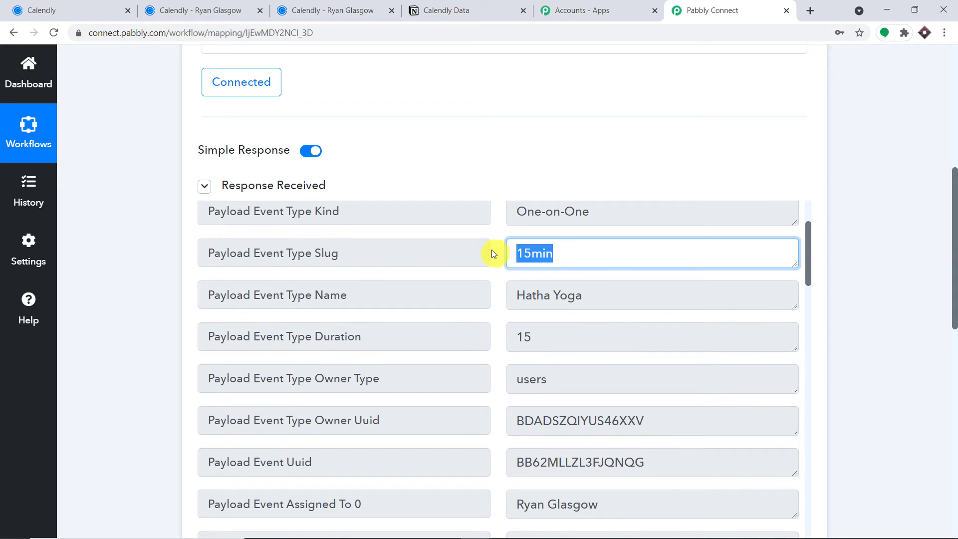
drag(601, 301, 479, 299)
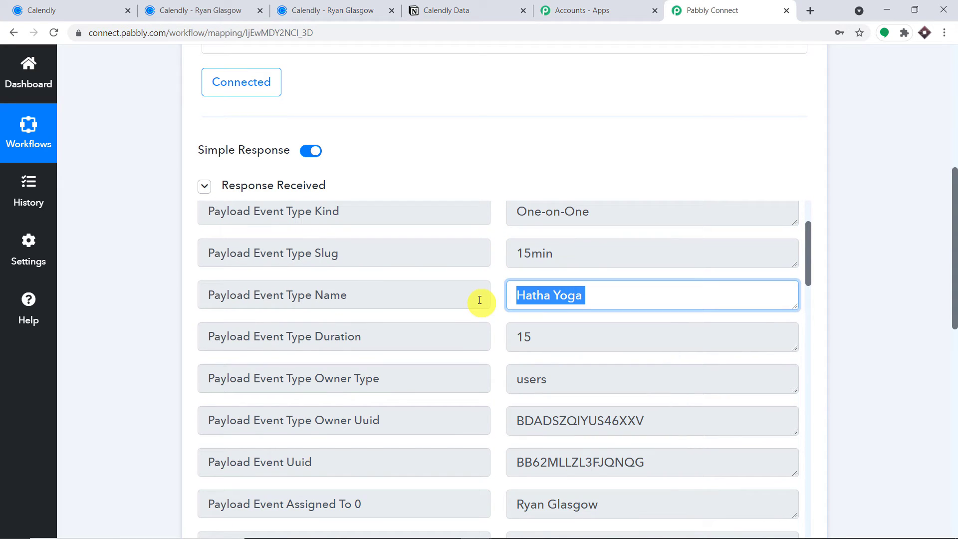
scroll(499, 305, down, 3)
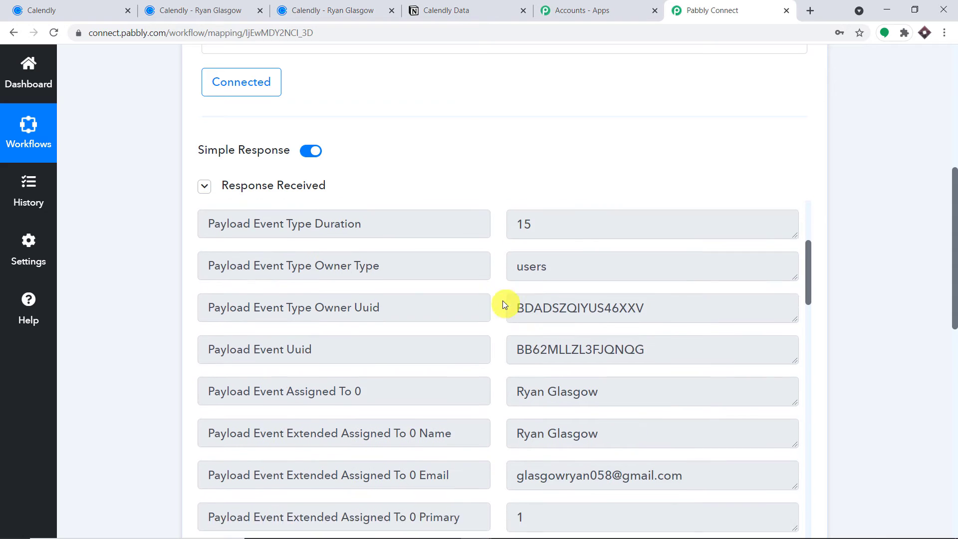
drag(604, 317, 497, 321)
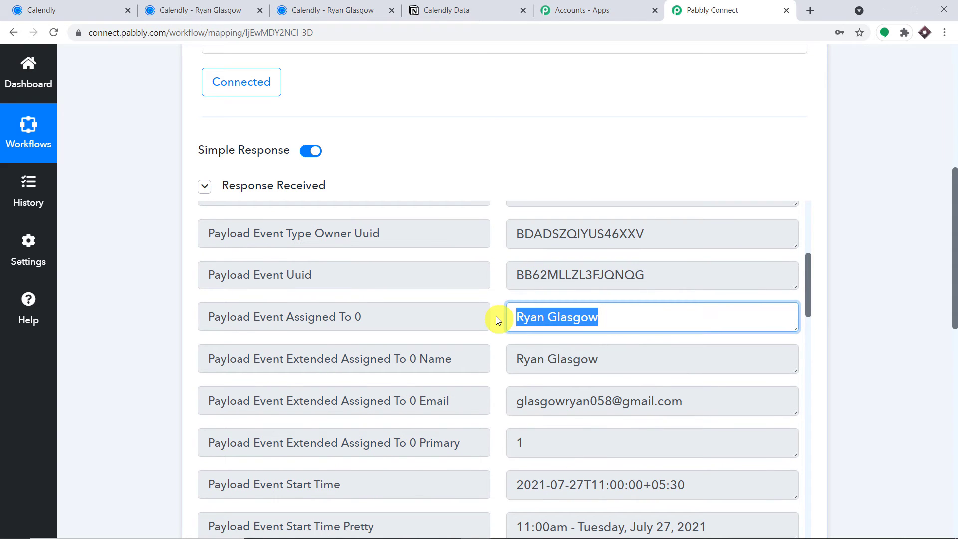
click(25, 9)
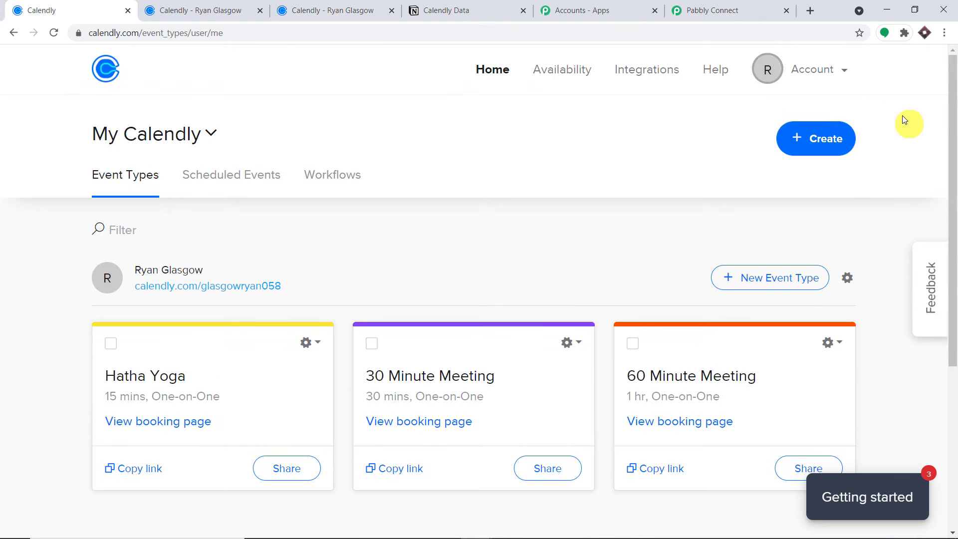
Step: Check the host's profile name in Calendly's Account Settings, then go back to Pabbly Connect
click(768, 70)
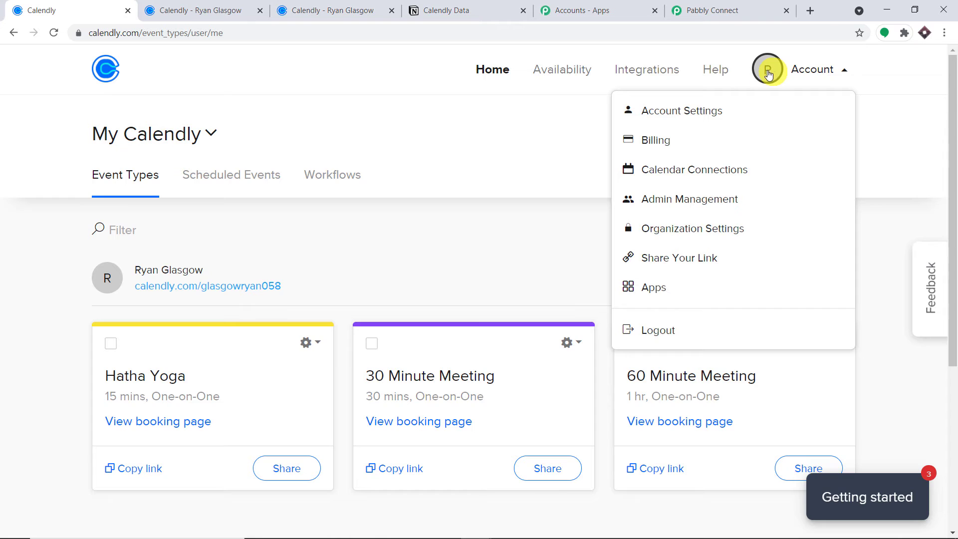
click(683, 107)
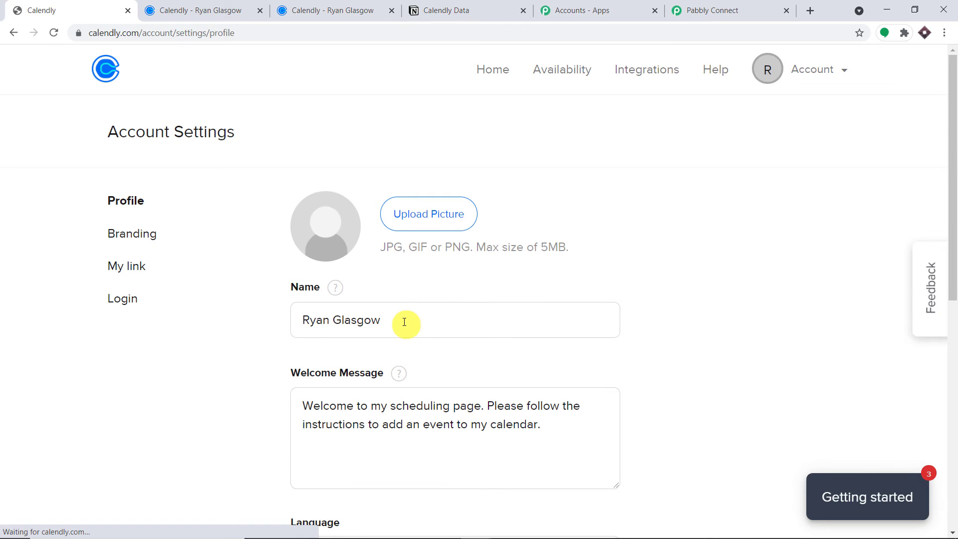
click(719, 10)
scroll(632, 304, down, 2)
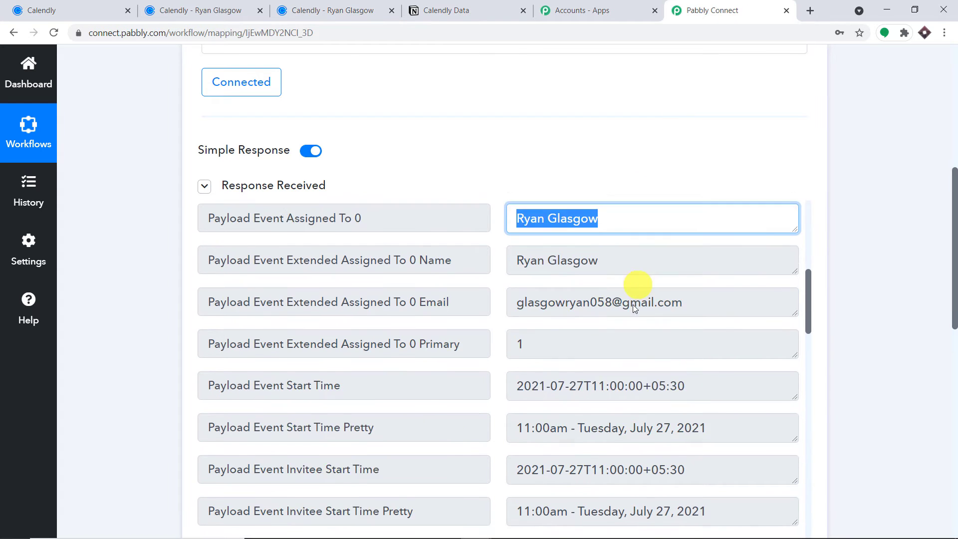
scroll(648, 309, down, 4)
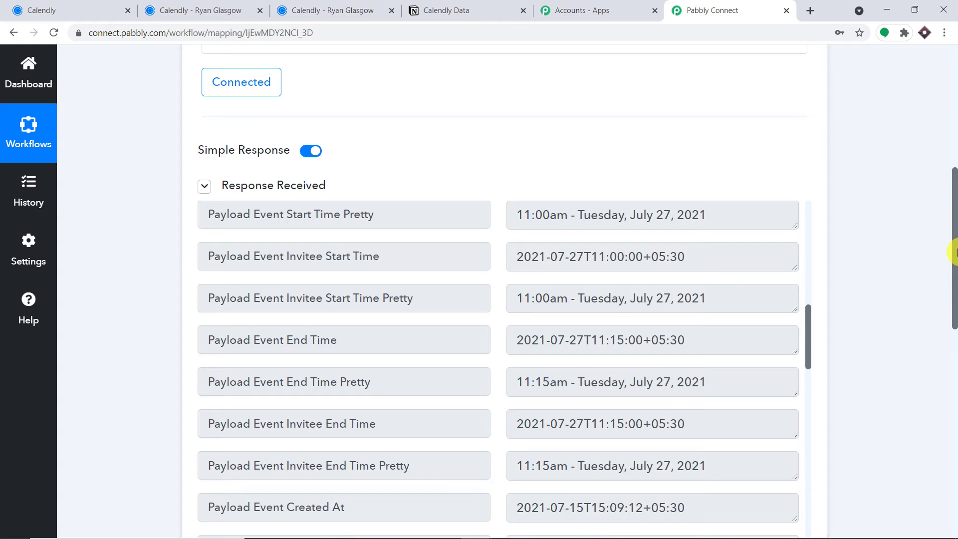
drag(954, 252, 954, 313)
scroll(649, 193, up, 4)
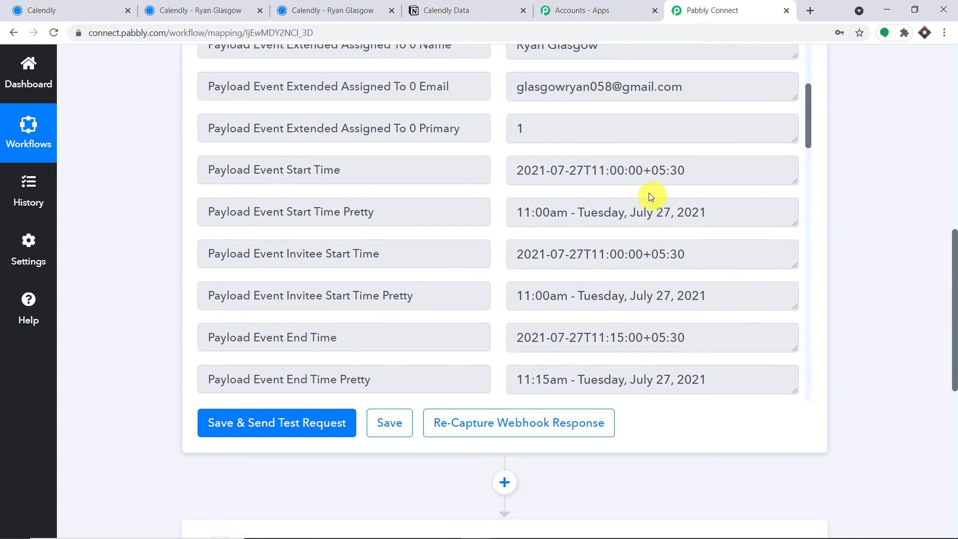
scroll(649, 192, up, 1)
drag(694, 232, 493, 233)
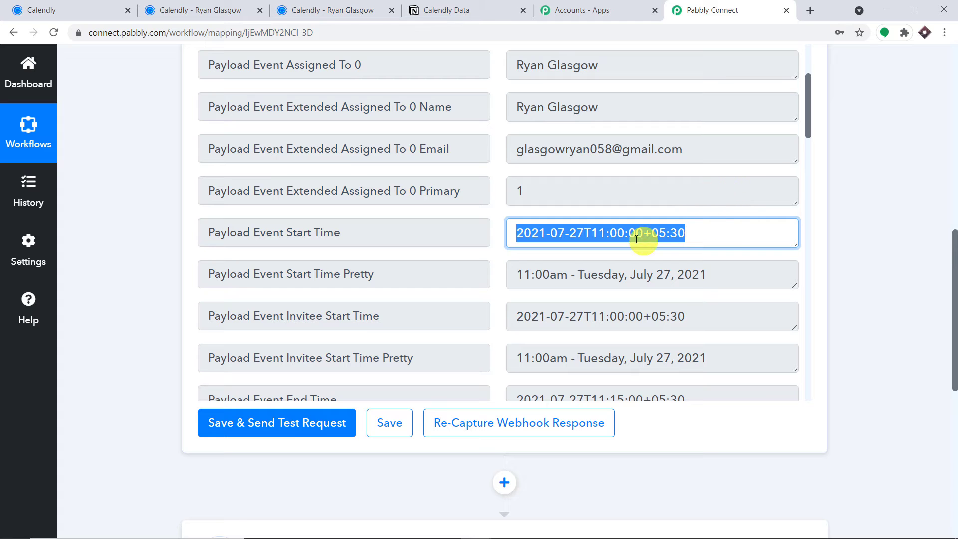
scroll(724, 217, down, 4)
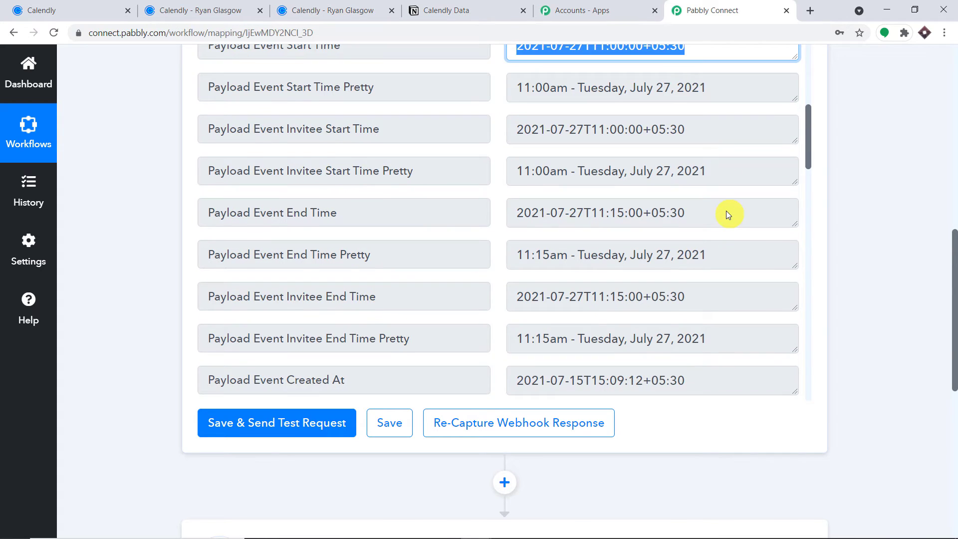
scroll(726, 215, down, 1)
scroll(688, 197, down, 3)
scroll(676, 200, down, 9)
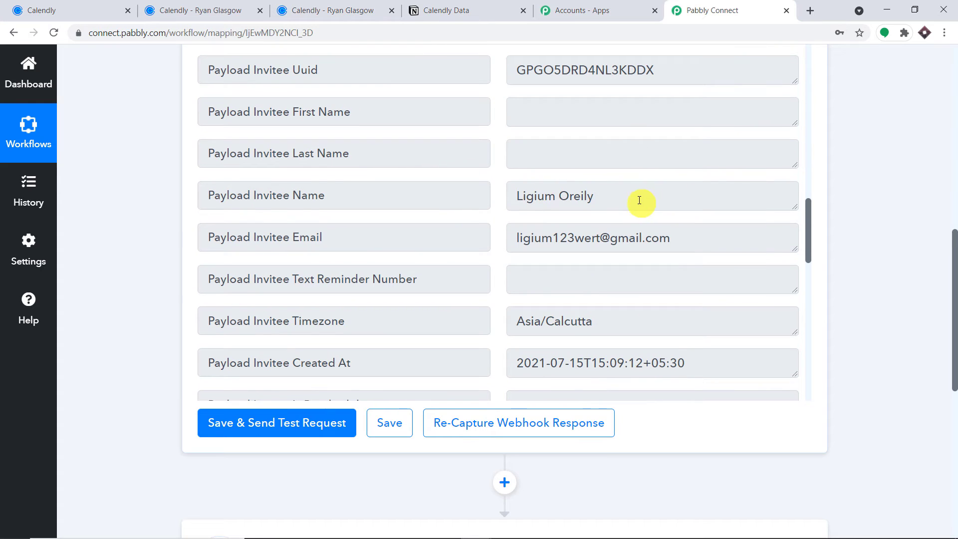
click(639, 200)
drag(696, 238, 391, 238)
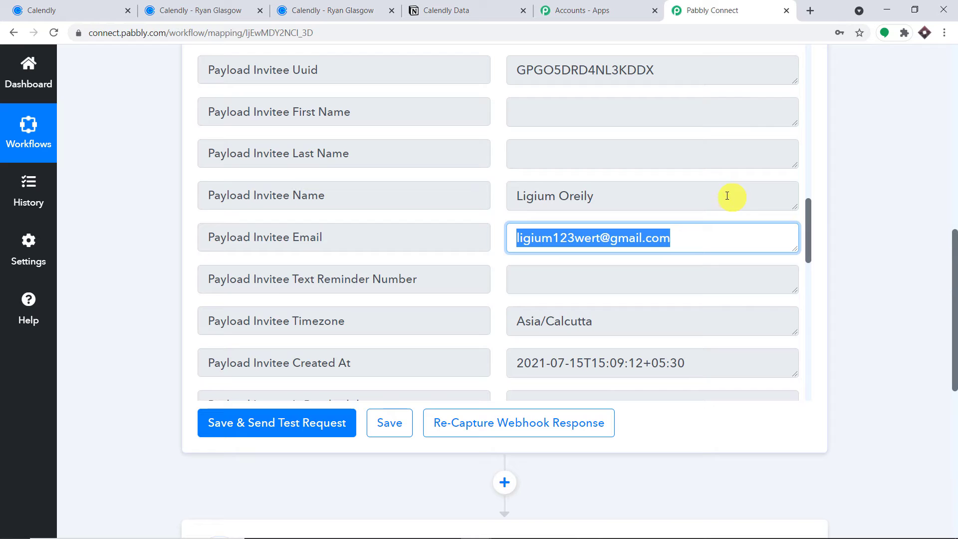
click(653, 189)
click(699, 237)
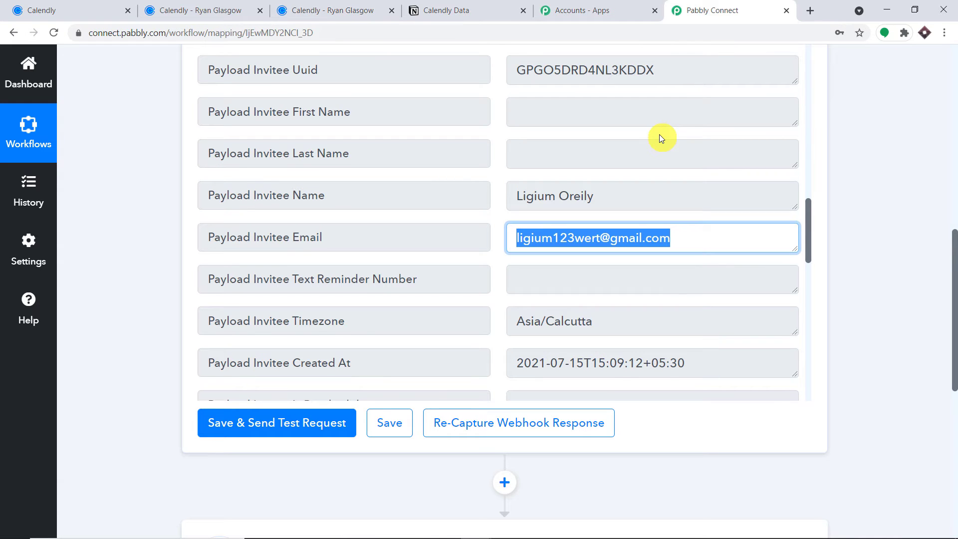
scroll(659, 134, down, 8)
scroll(954, 371, down, 3)
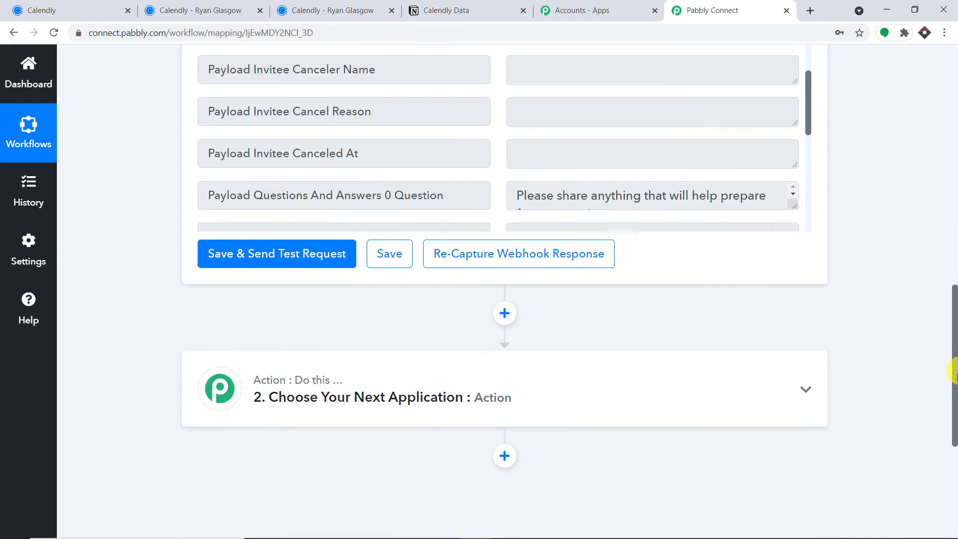
scroll(954, 372, down, 5)
Step: Set the action step to Notion with the Create Page action event
click(396, 162)
click(279, 250)
text(not)
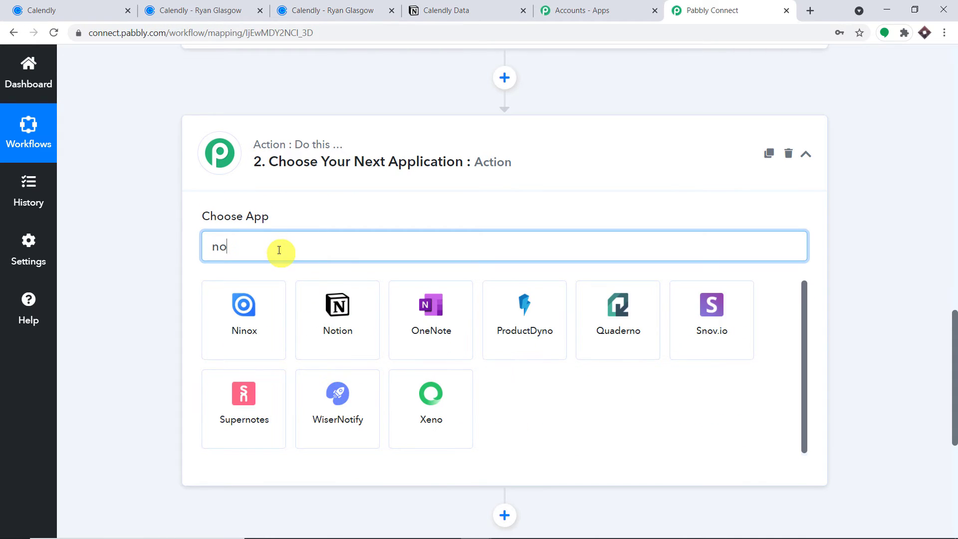
click(274, 321)
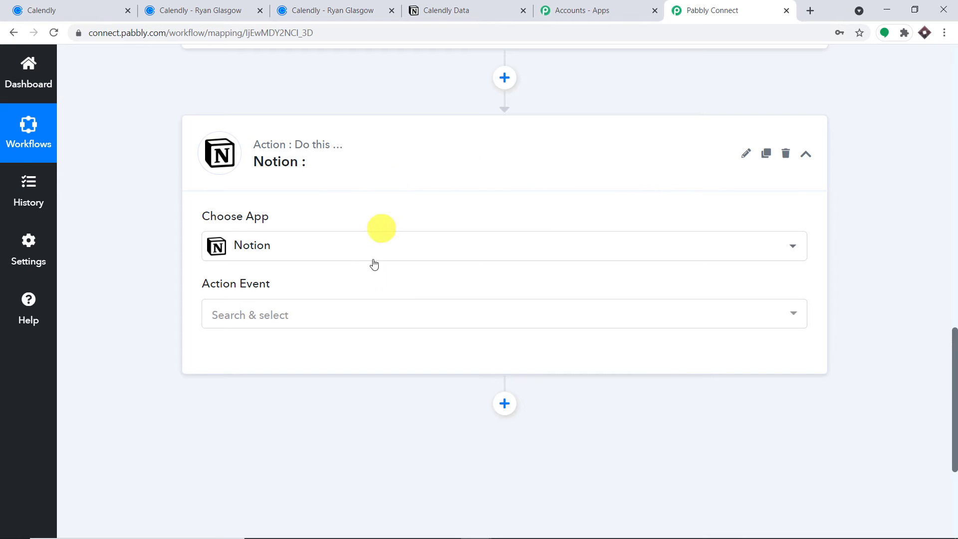
click(353, 316)
click(309, 384)
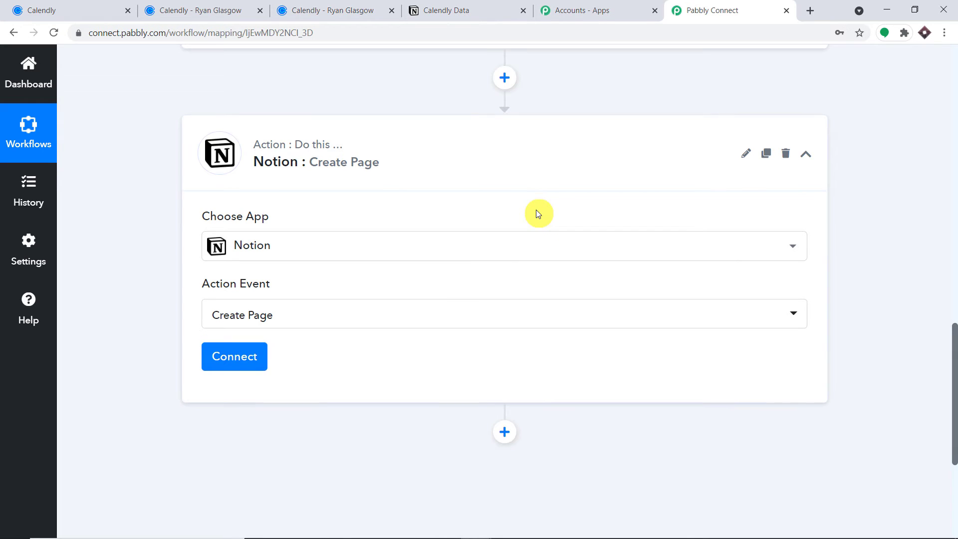
Step: Start a new token-based Notion connection, then switch to Notion's Calendly Data page
click(233, 355)
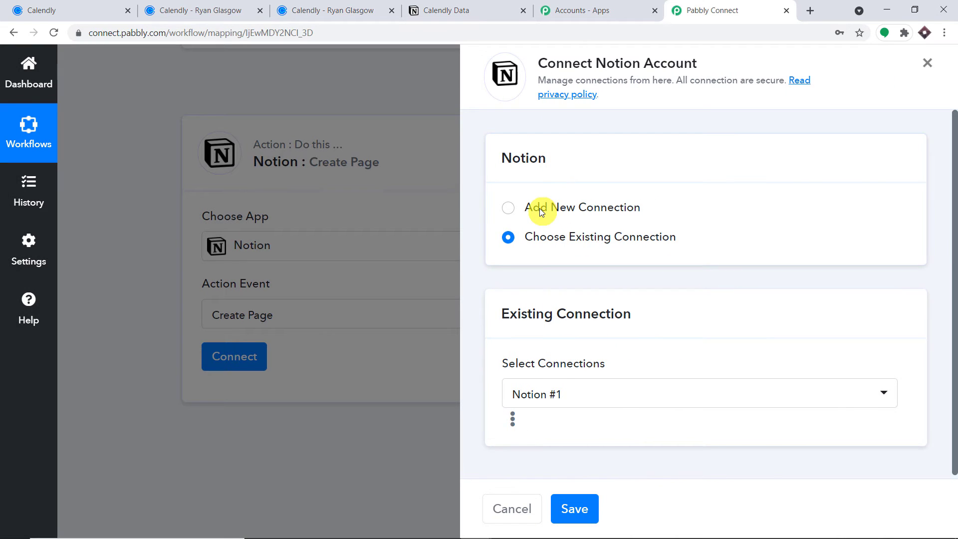
click(541, 211)
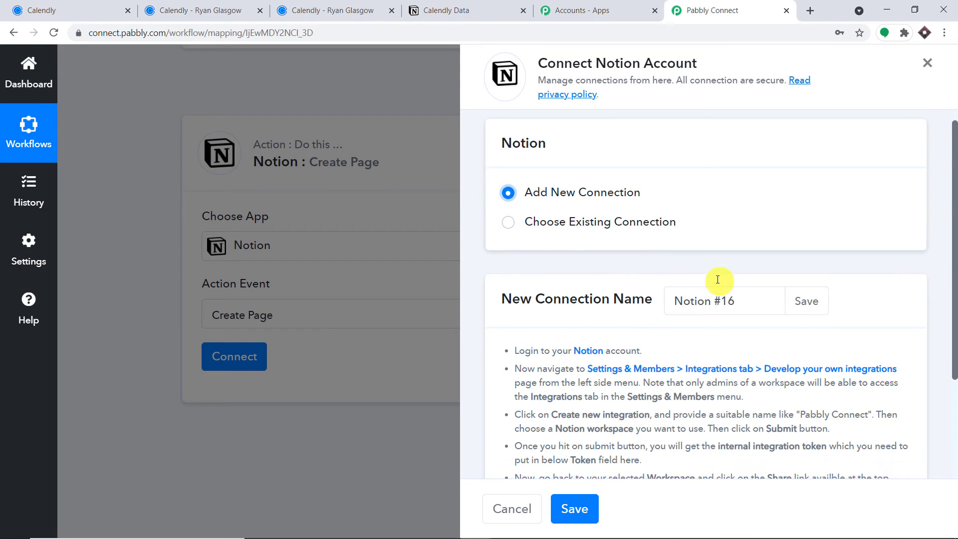
scroll(713, 285, down, 3)
click(536, 411)
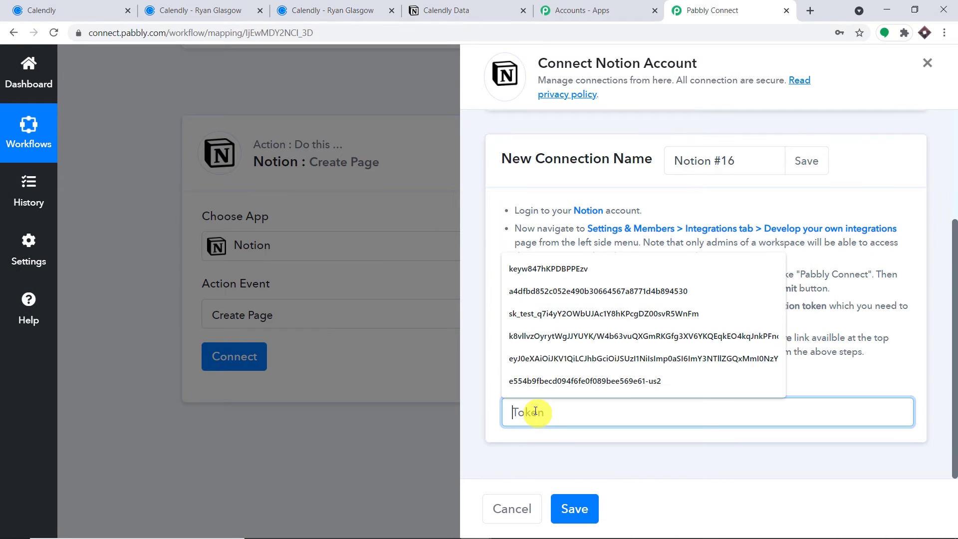
click(647, 124)
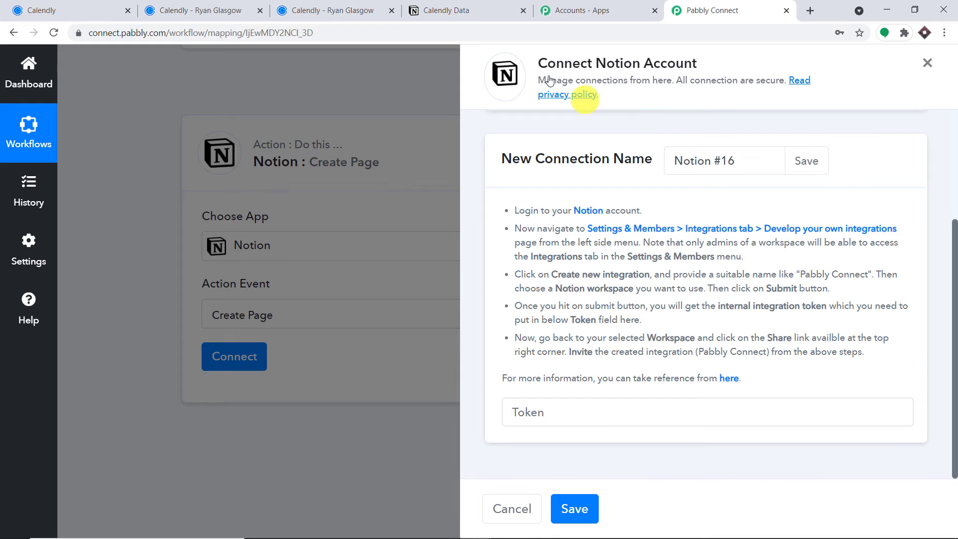
click(442, 6)
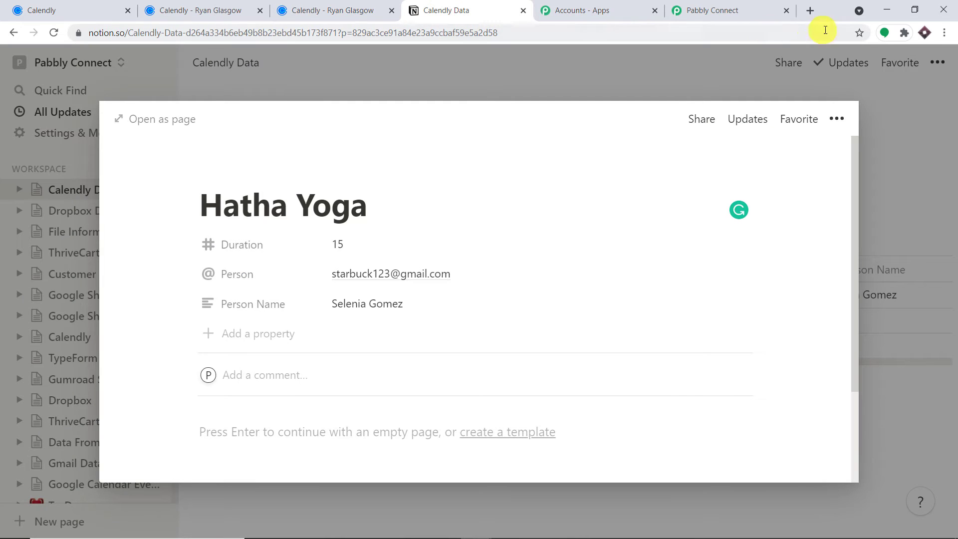
Step: Close the Hatha Yoga page and add a workspace page titled 'Data From Calendly'
click(896, 97)
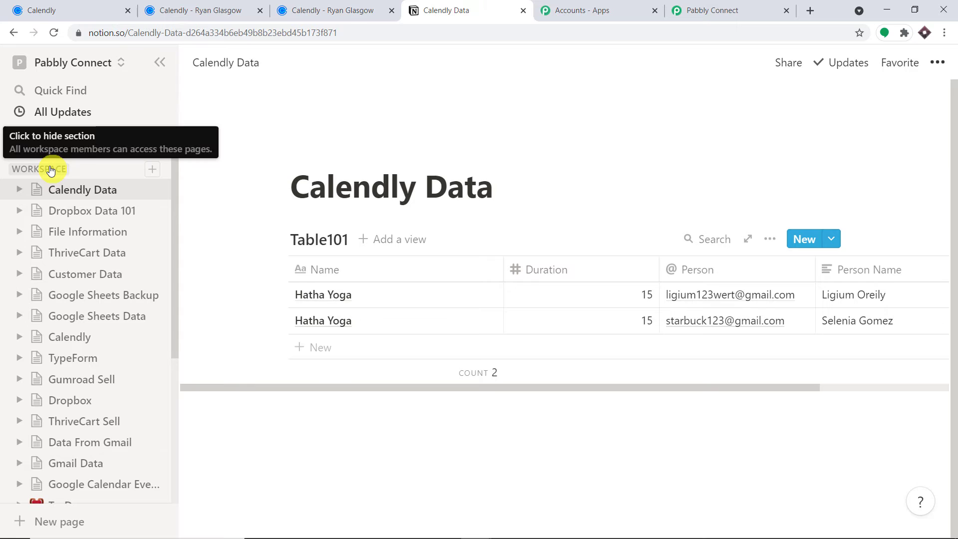
click(149, 171)
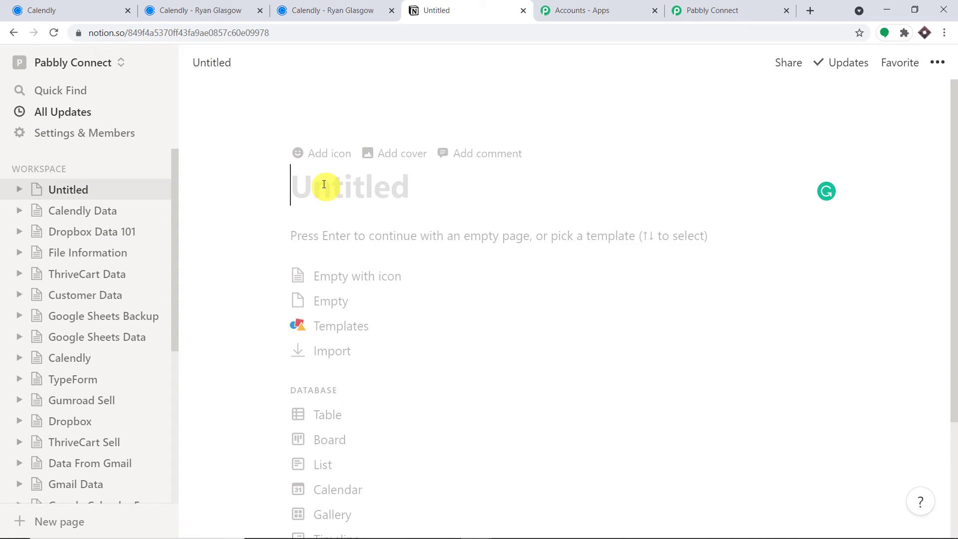
text(Dat)
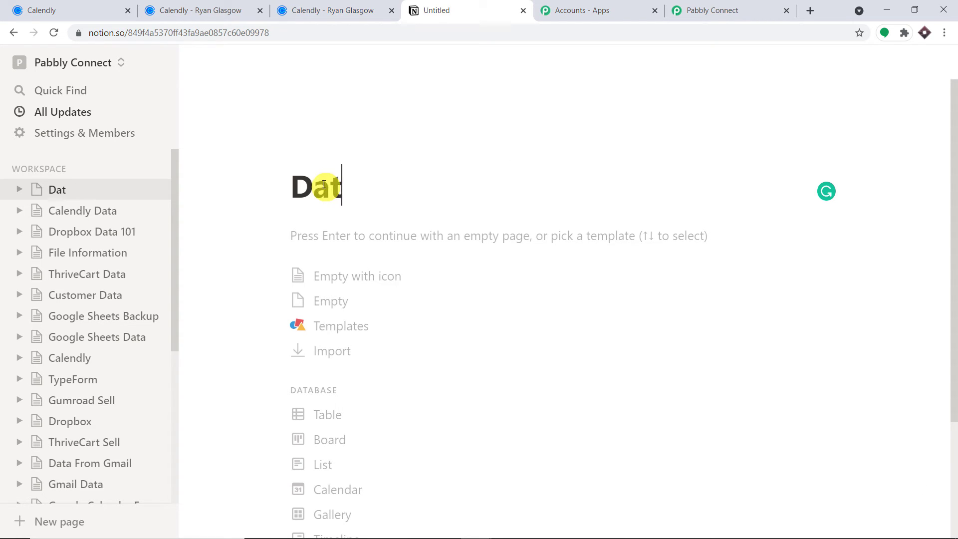
text(a From)
text(Calendly)
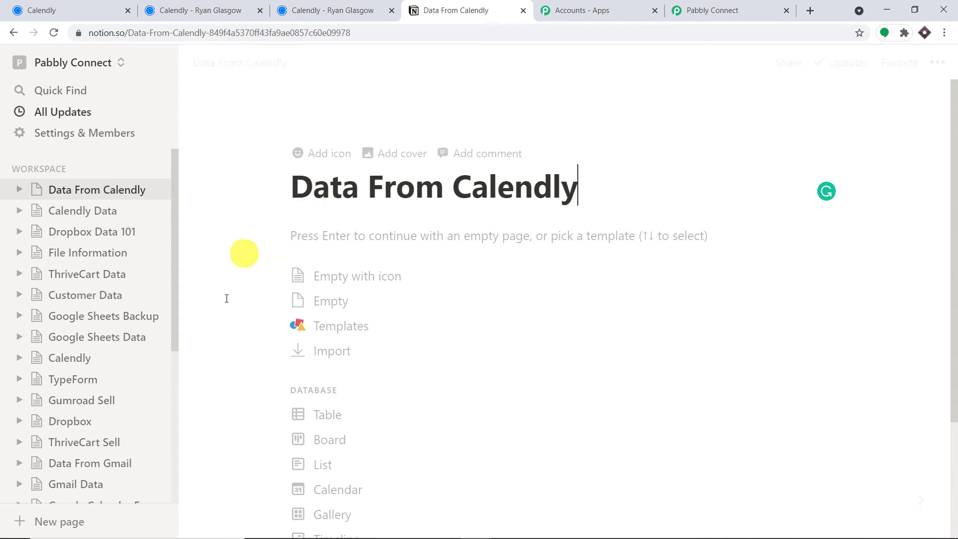
Step: Insert an inline table with /table and name it Table 101
click(313, 237)
text(/)
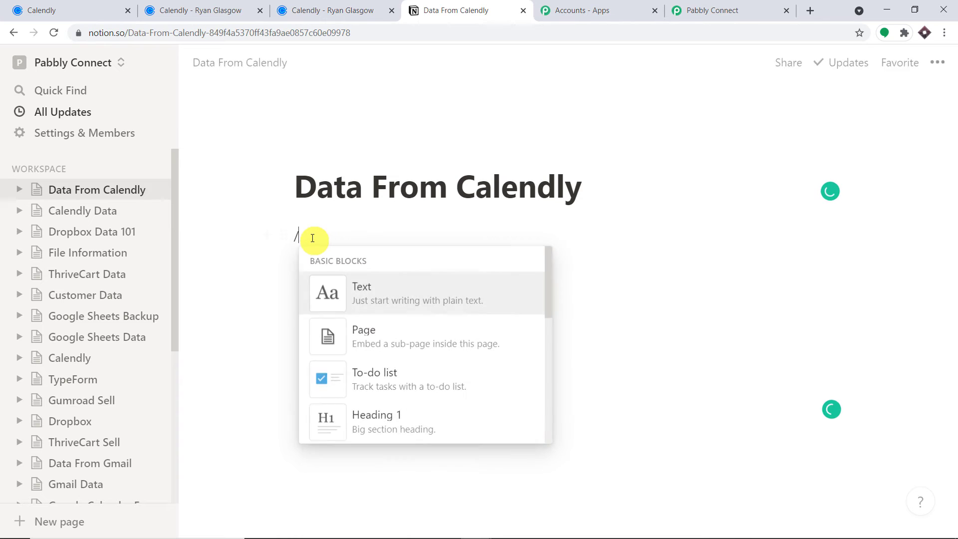
text(table)
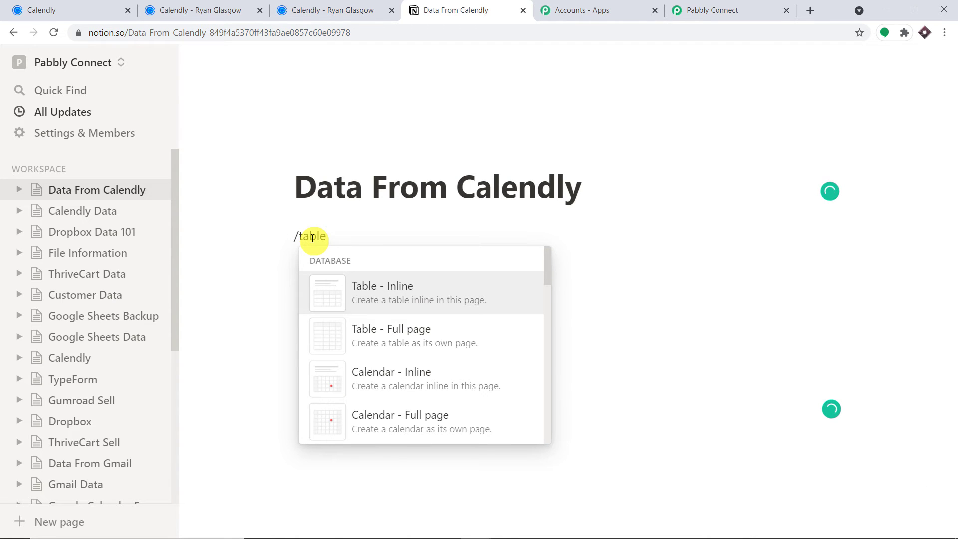
click(430, 294)
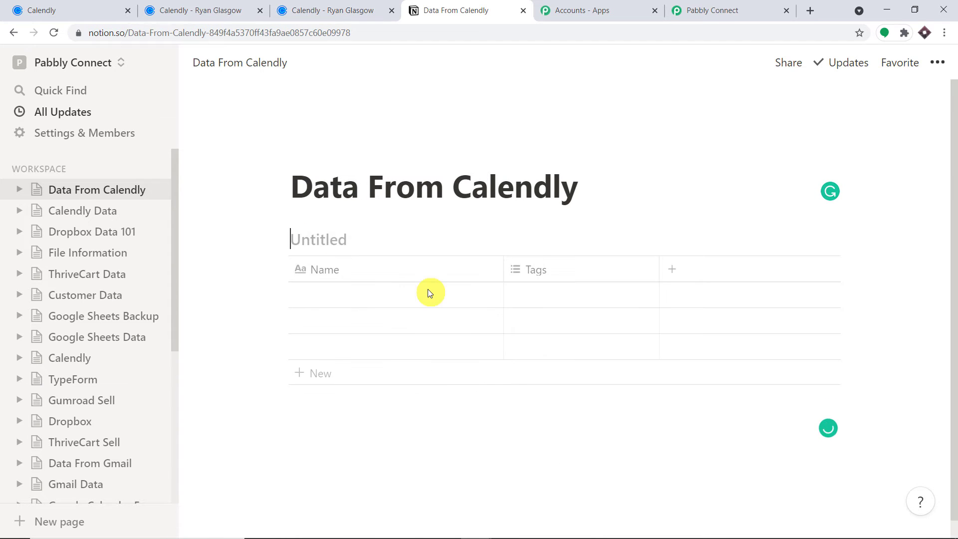
click(324, 242)
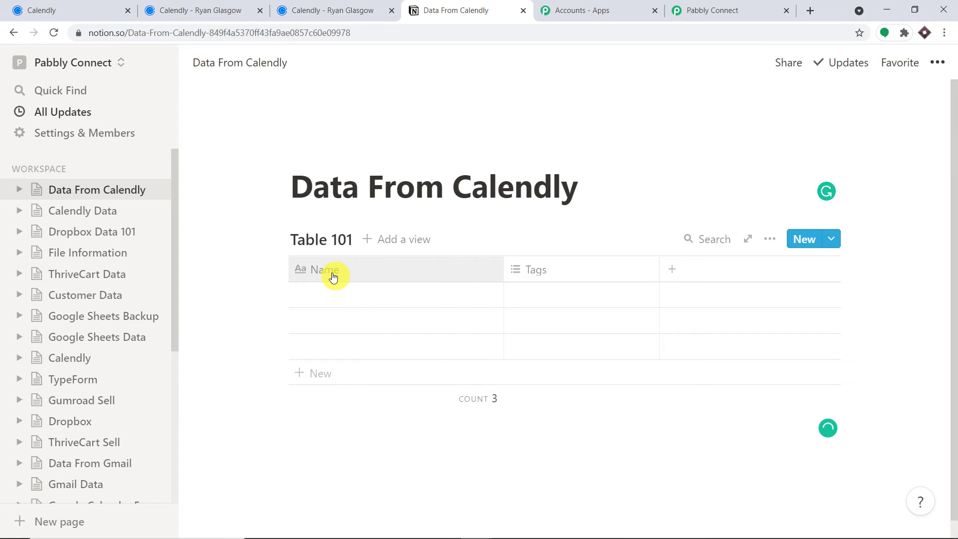
Step: Rename the Tags column to email and make it an Email property
click(564, 278)
key(BackSpace)
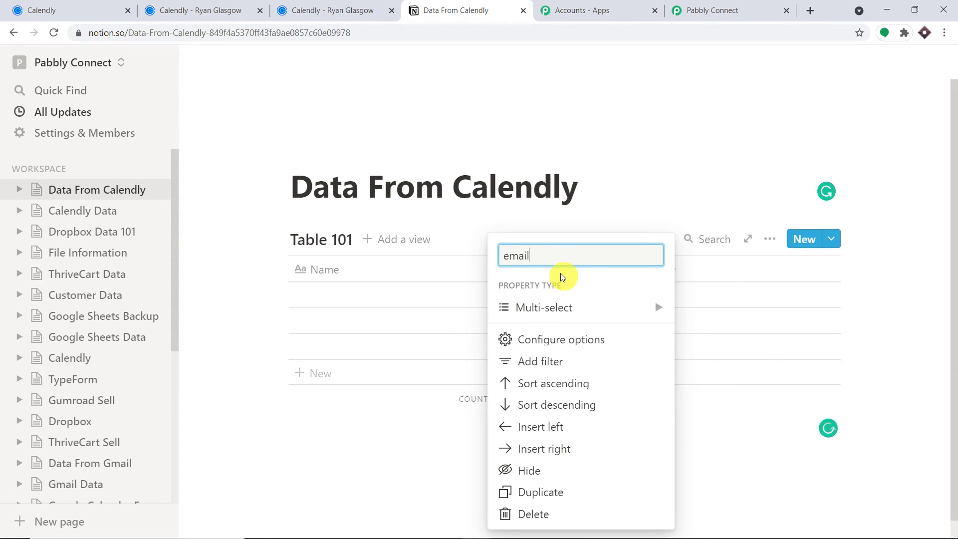
click(564, 307)
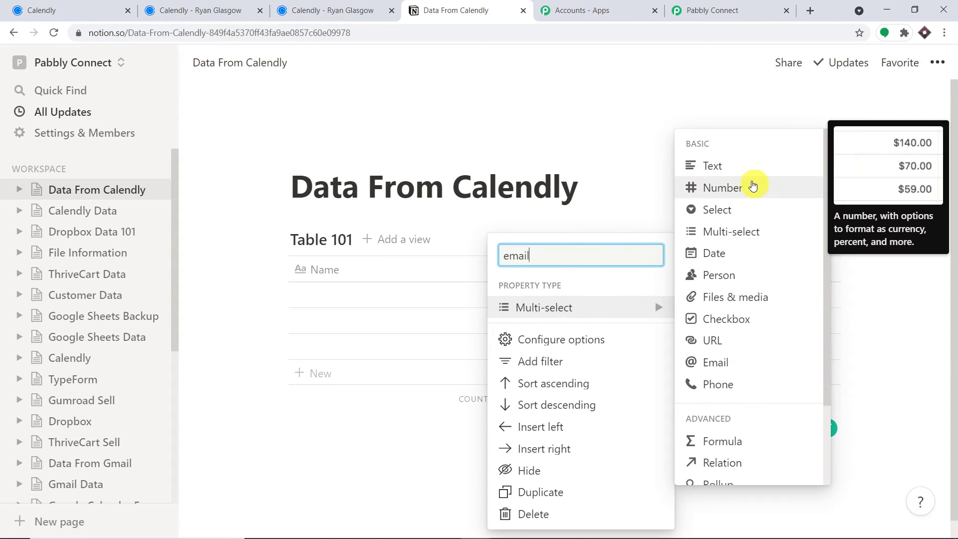
click(733, 363)
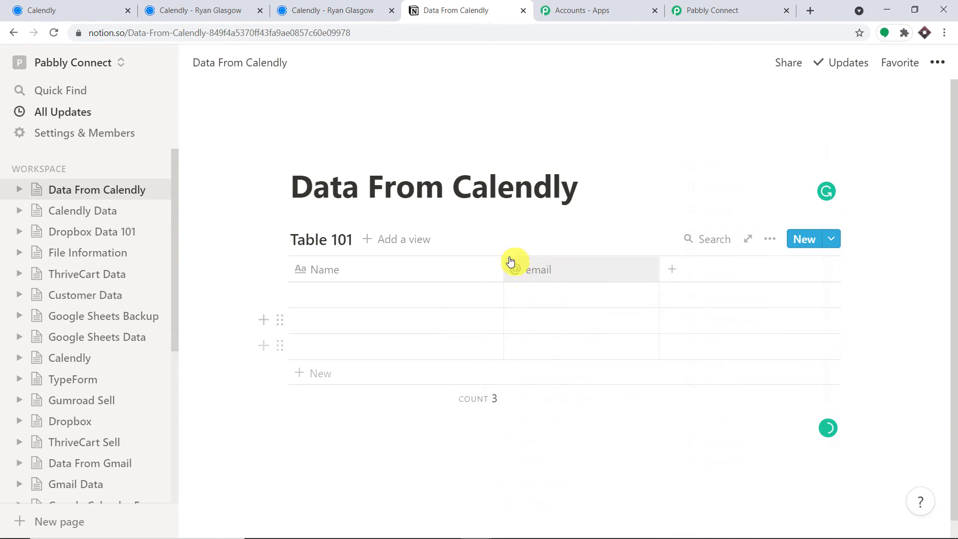
Step: Add an Event text column and a new Date column to Table 101
click(695, 268)
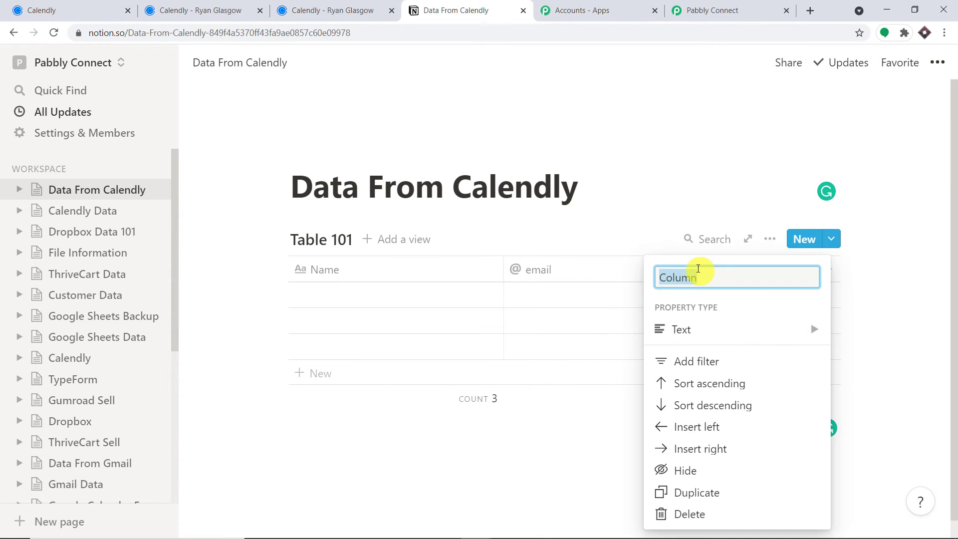
key(BackSpace)
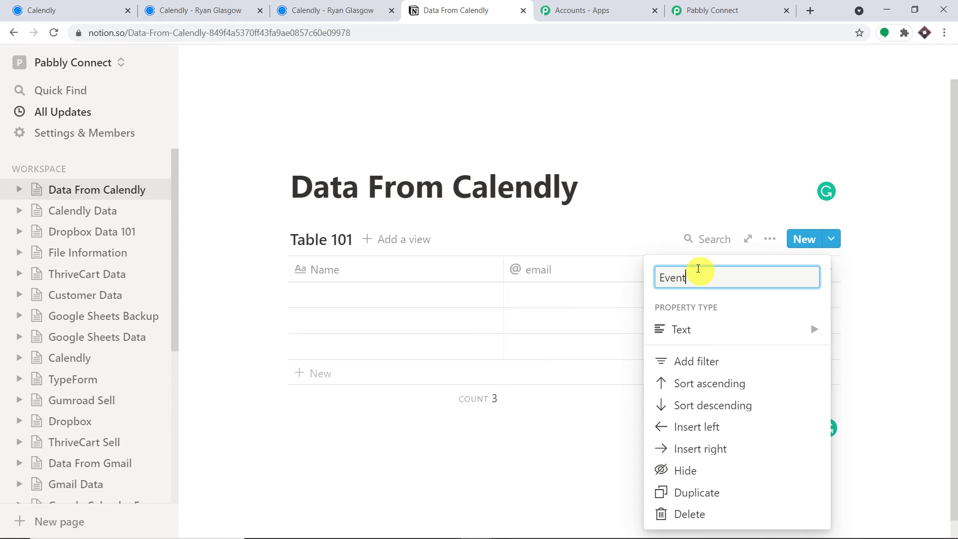
click(695, 329)
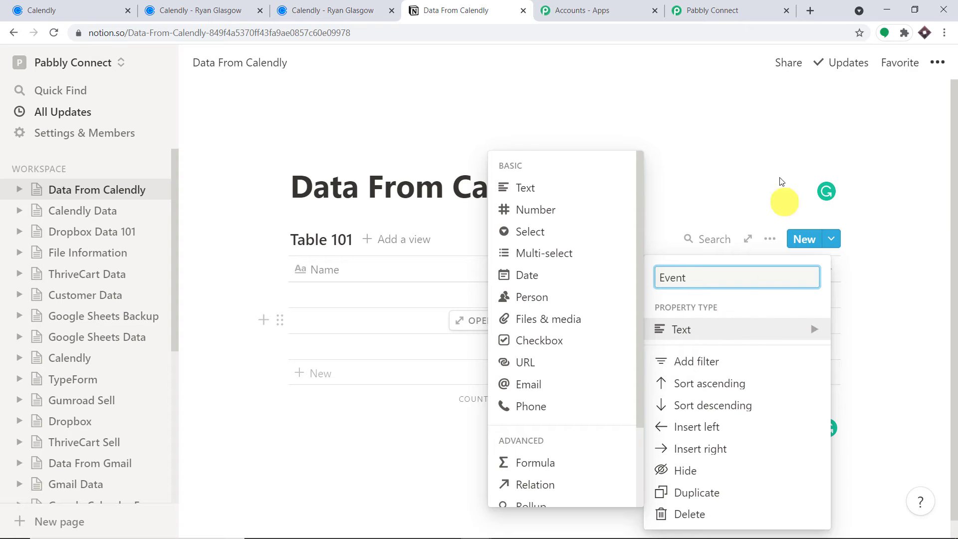
click(766, 117)
click(762, 125)
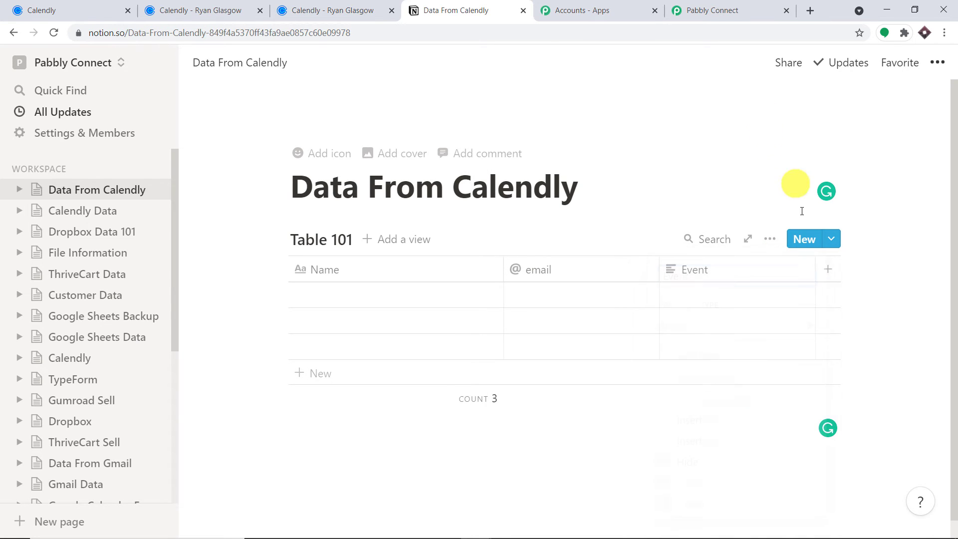
click(831, 269)
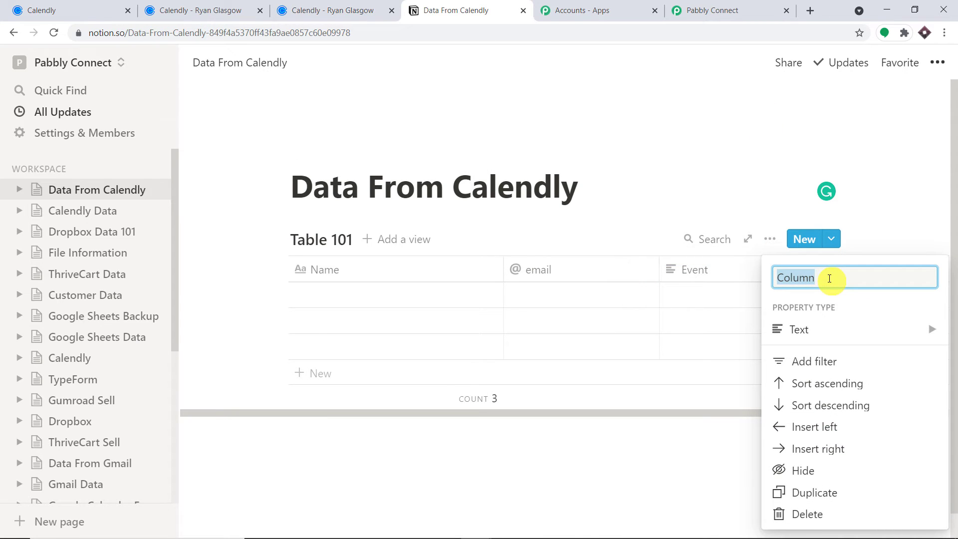
key(BackSpace)
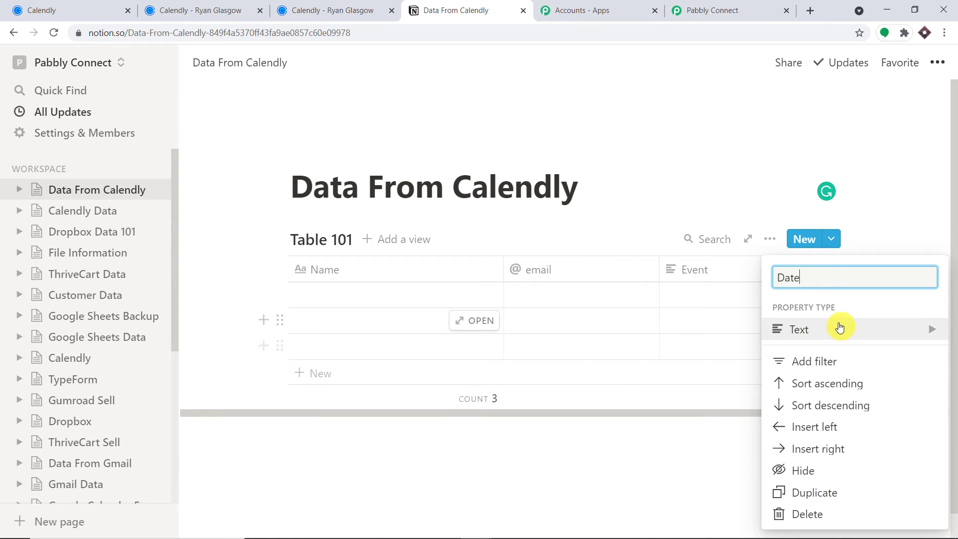
click(840, 327)
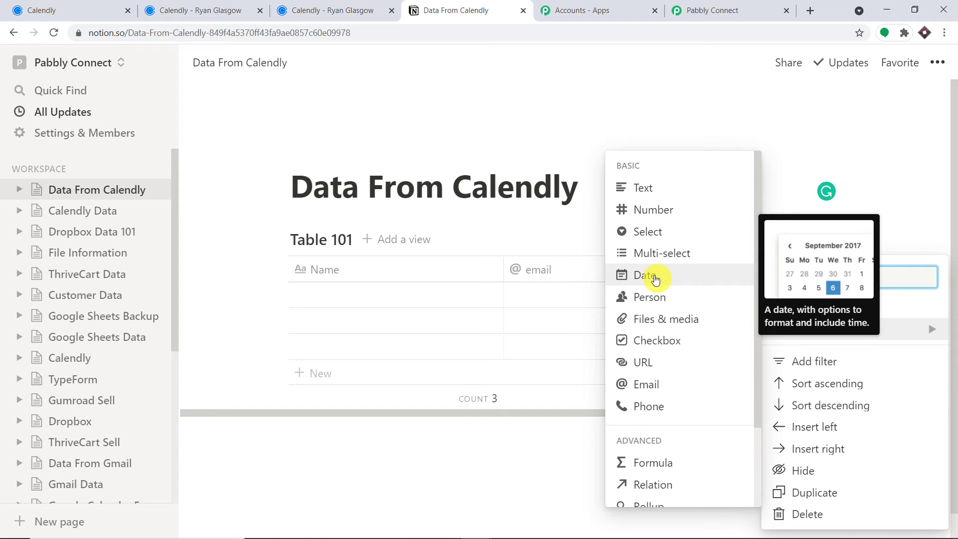
Step: Make the Date column a Date property and delete an extra Column property
click(655, 279)
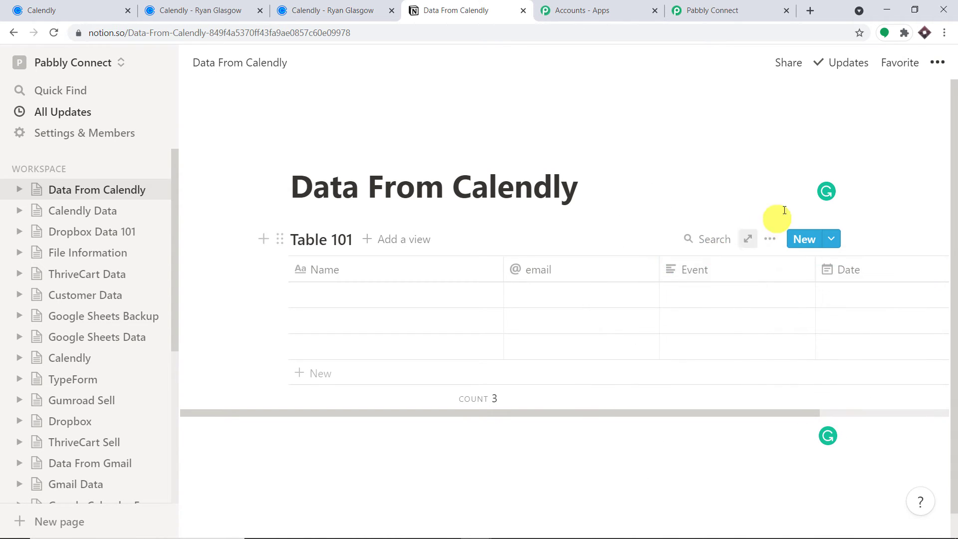
drag(747, 413, 948, 396)
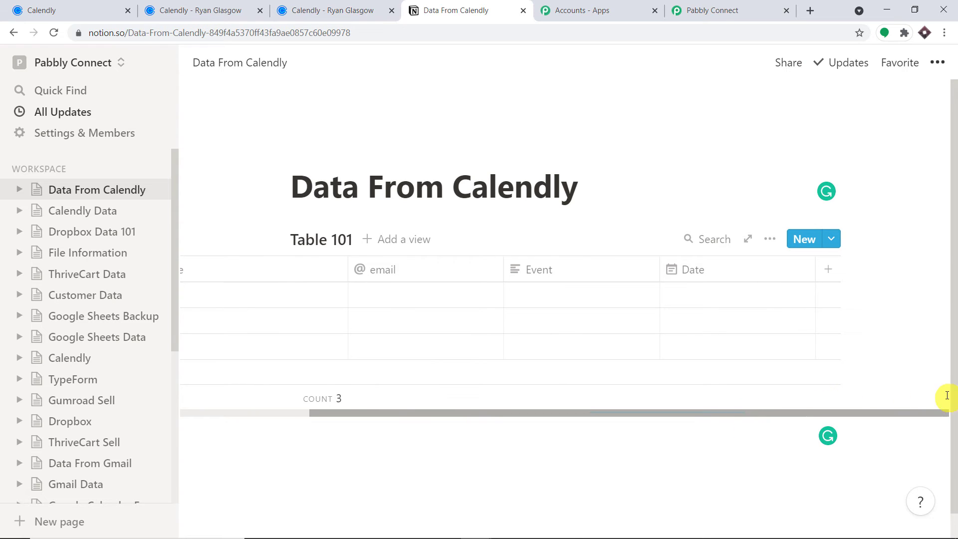
click(835, 269)
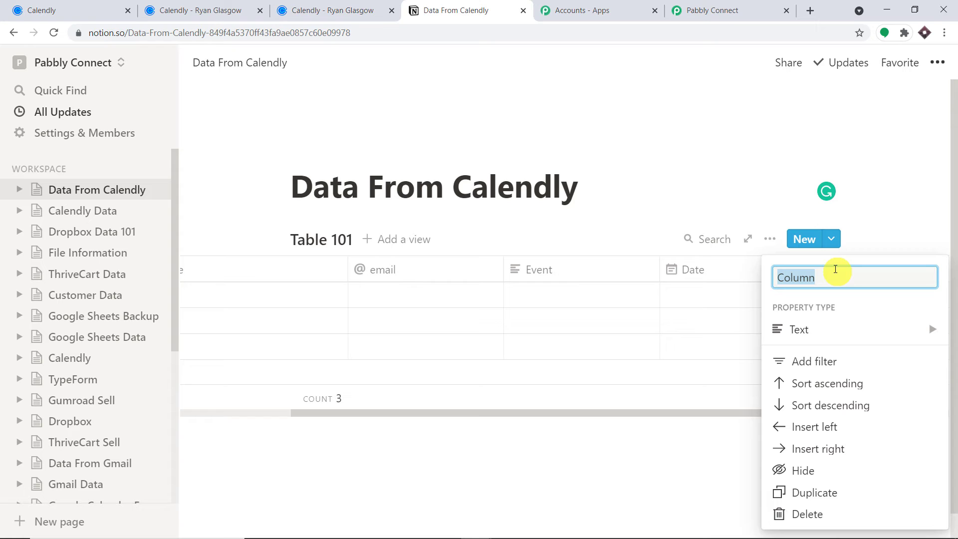
click(740, 100)
drag(728, 406, 843, 410)
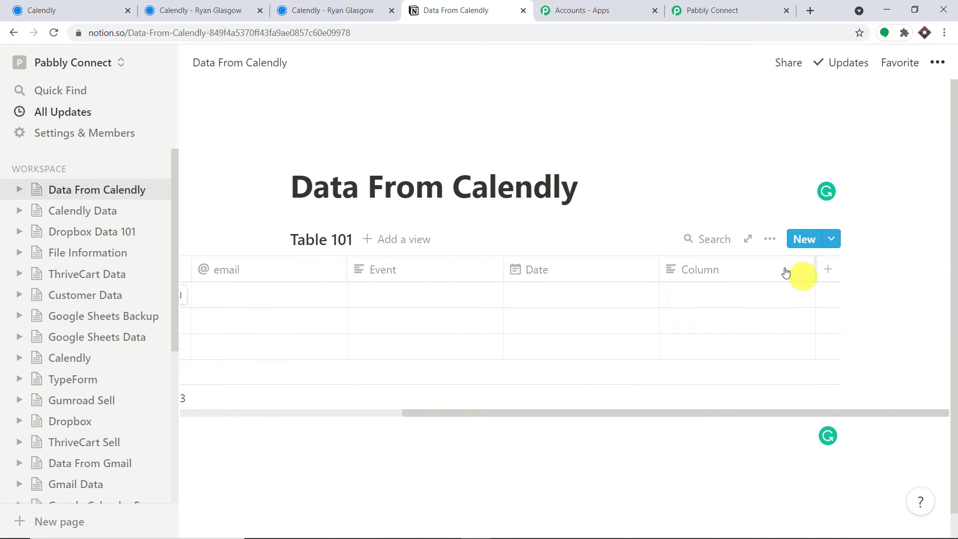
click(743, 269)
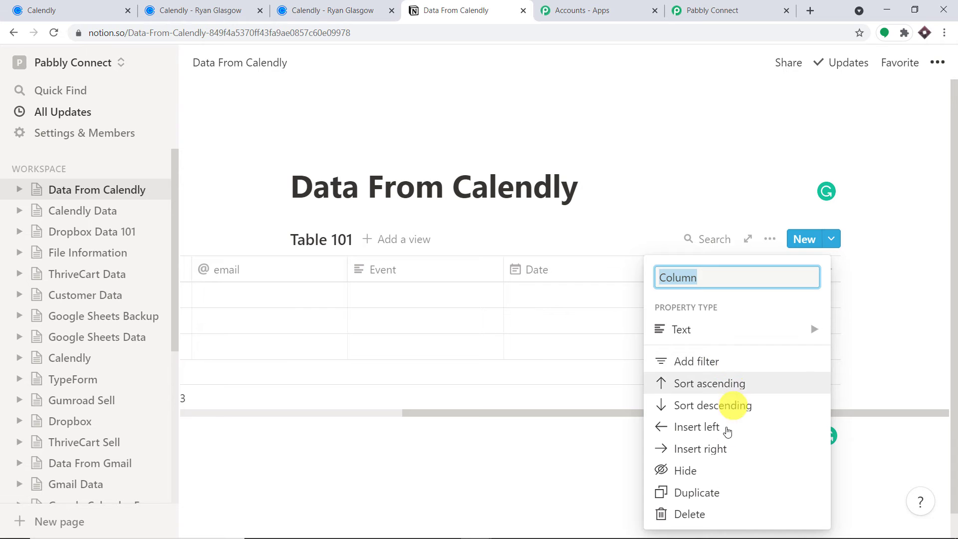
click(716, 514)
click(478, 305)
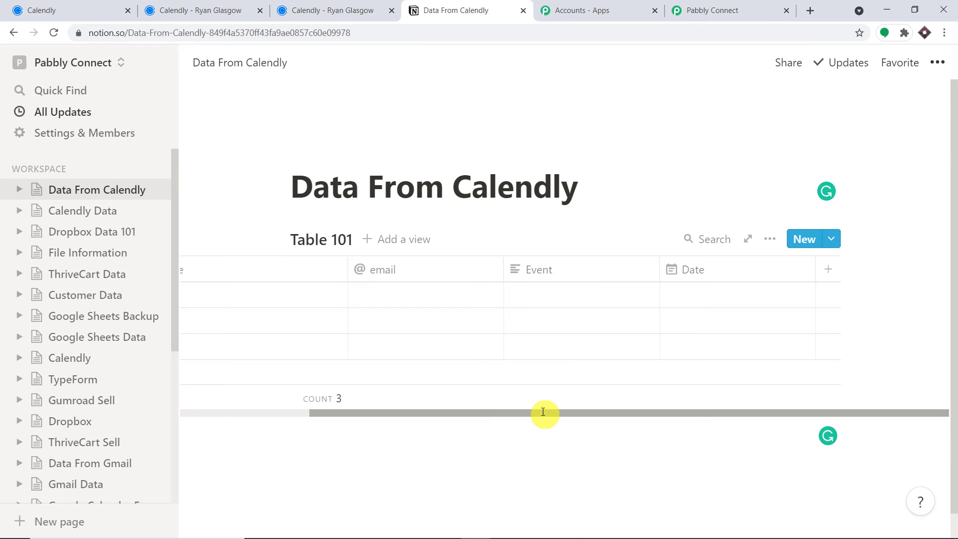
drag(544, 410, 335, 432)
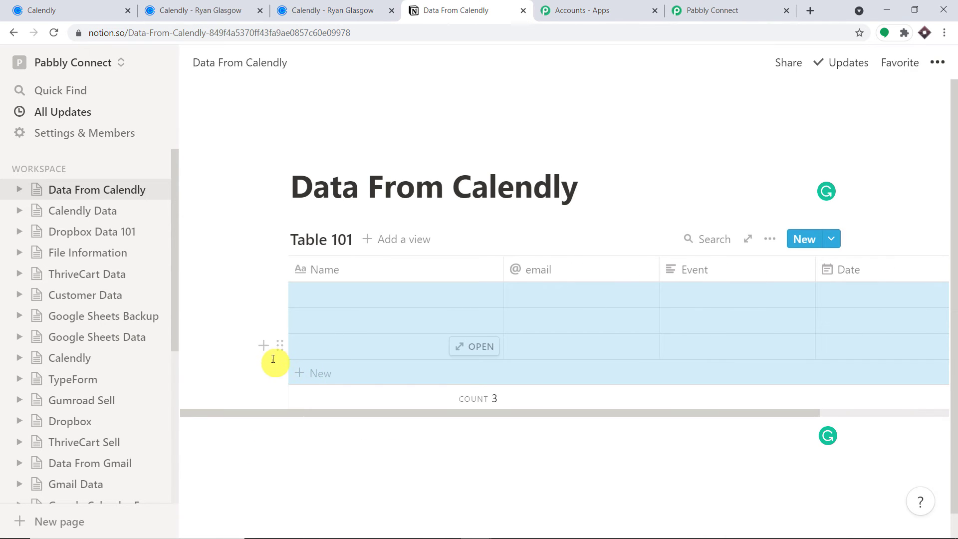
Step: Delete all three empty rows from Table 101, leaving it with zero entries
right_click(276, 348)
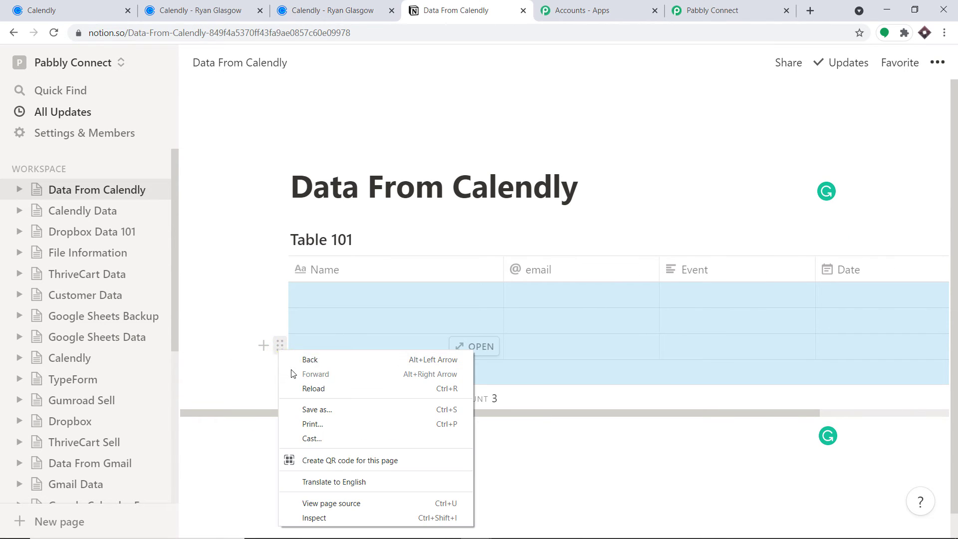
click(279, 343)
click(118, 294)
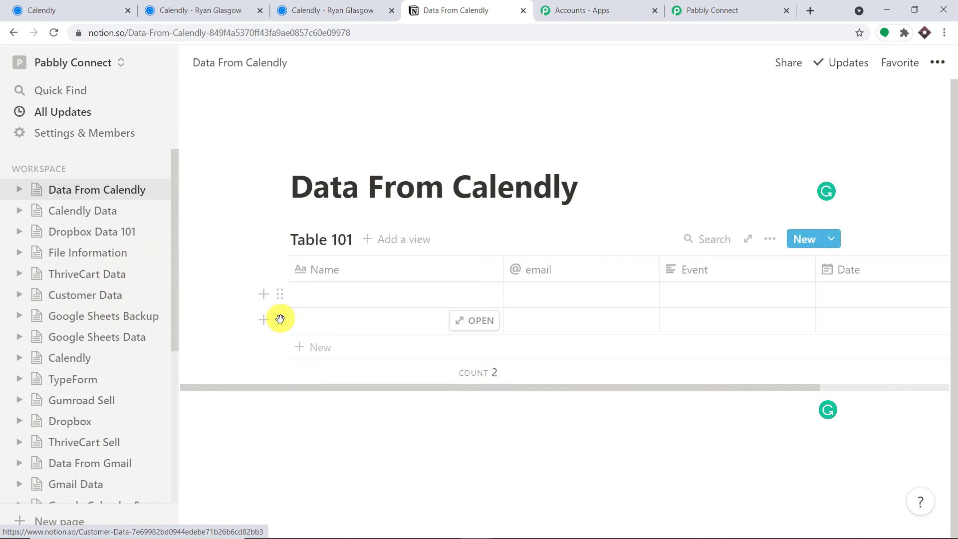
click(281, 324)
click(157, 272)
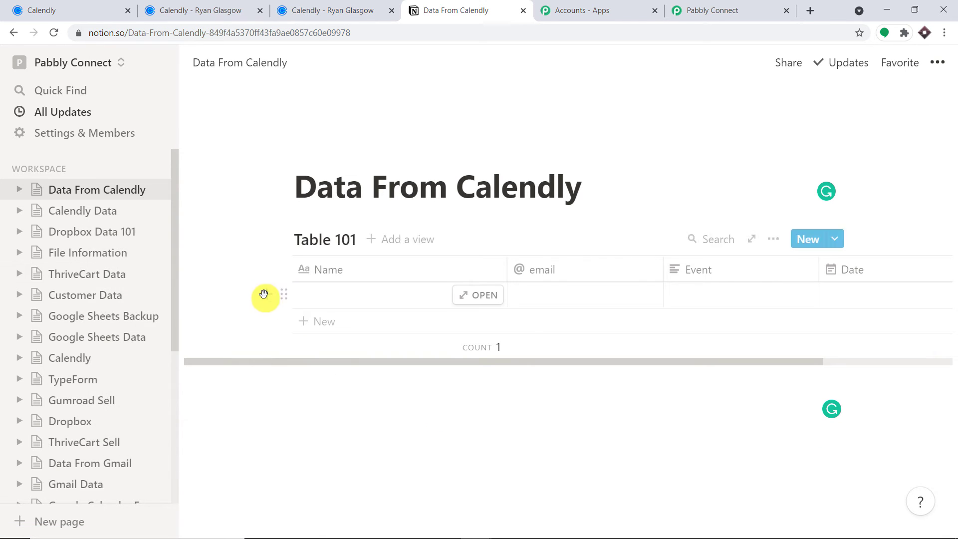
click(283, 297)
click(177, 248)
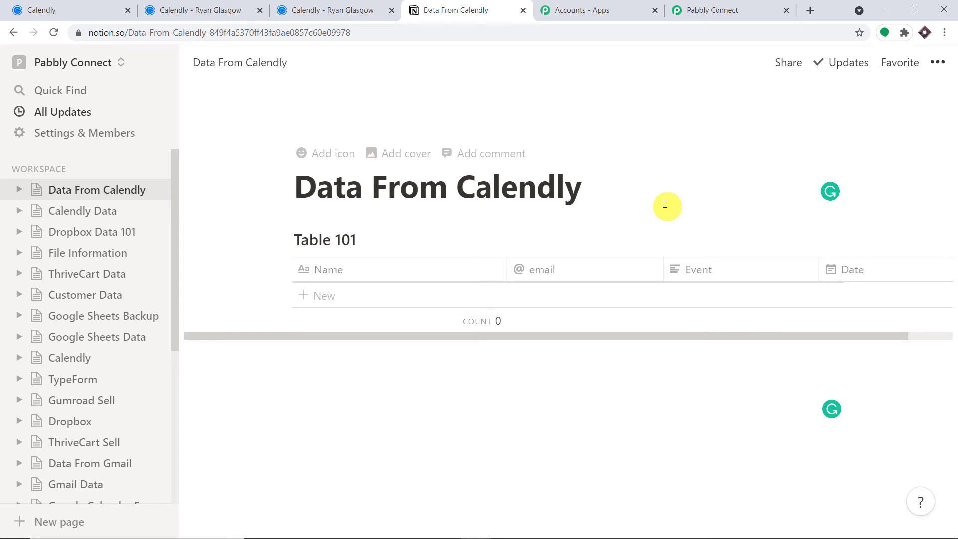
click(61, 132)
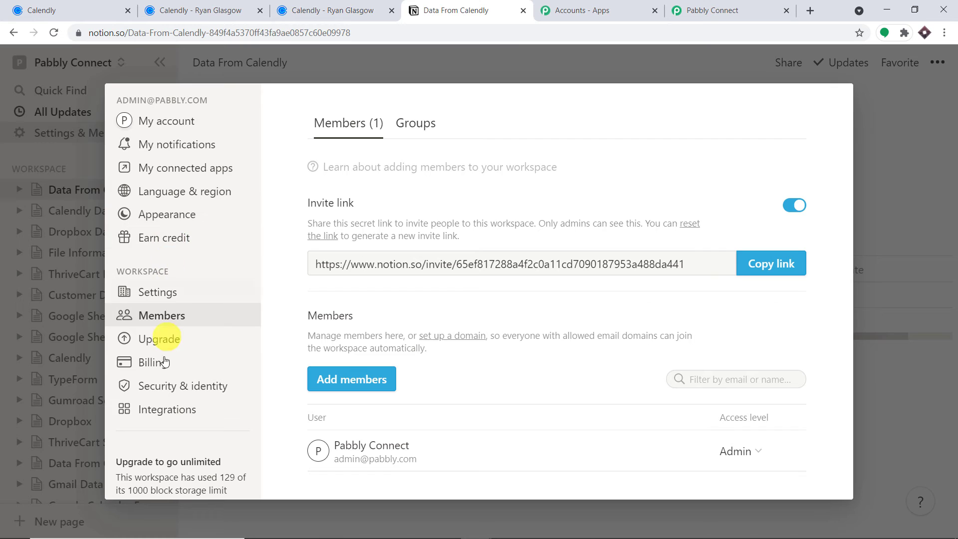
Step: Create a new Notion internal integration named 'Calendly to Notion'
click(151, 418)
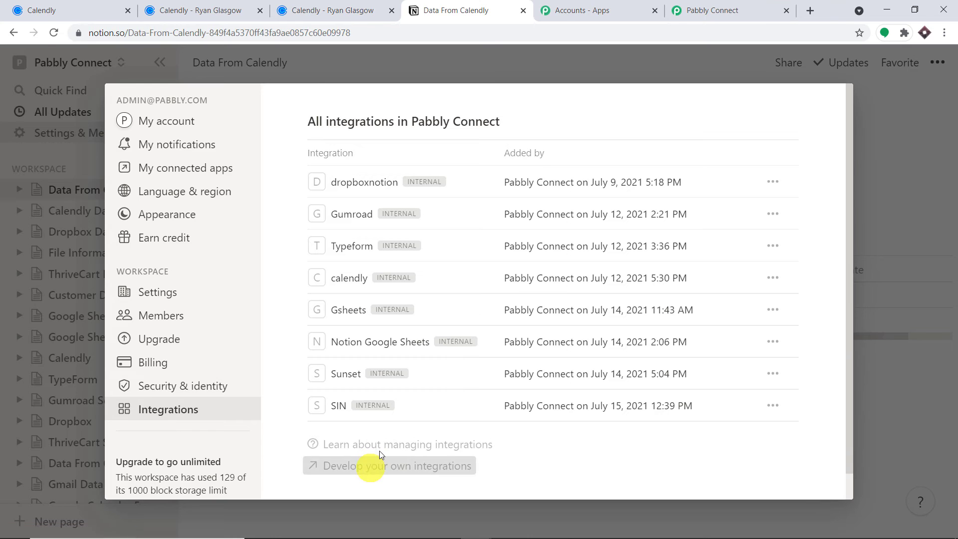
click(380, 466)
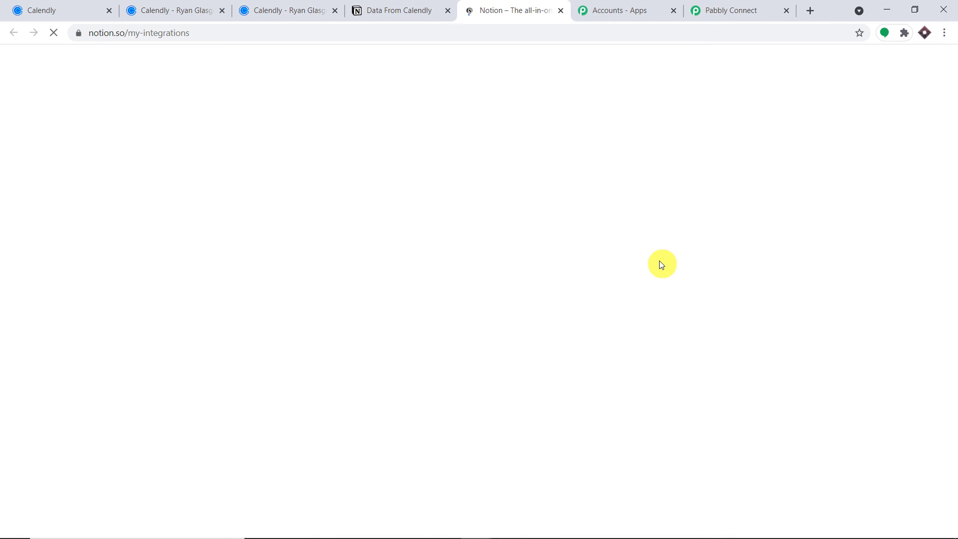
scroll(495, 271, down, 5)
scroll(494, 271, down, 15)
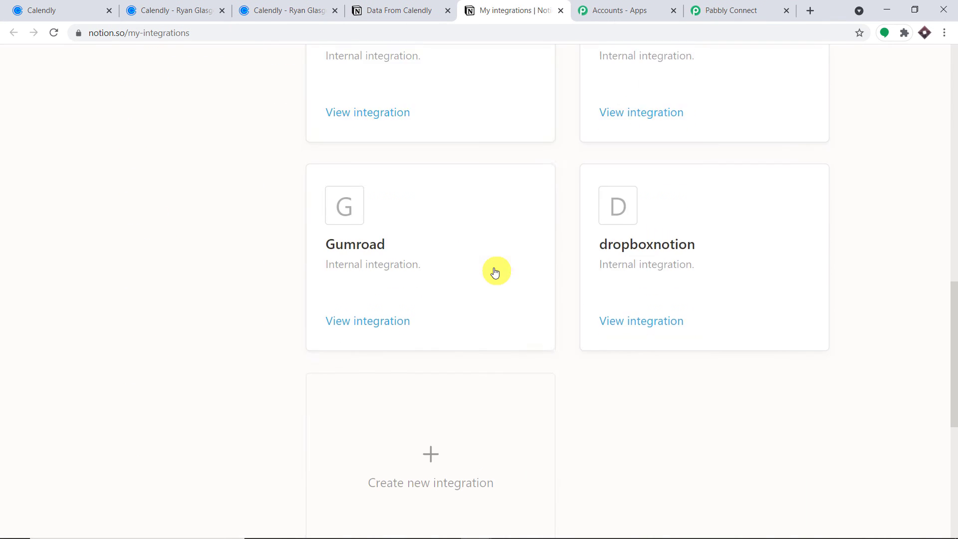
click(459, 154)
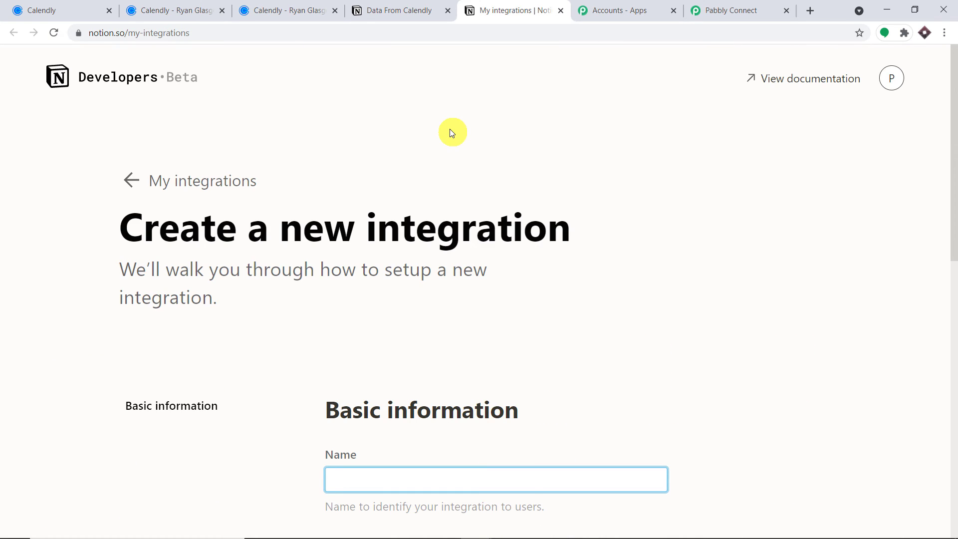
scroll(469, 245, down, 3)
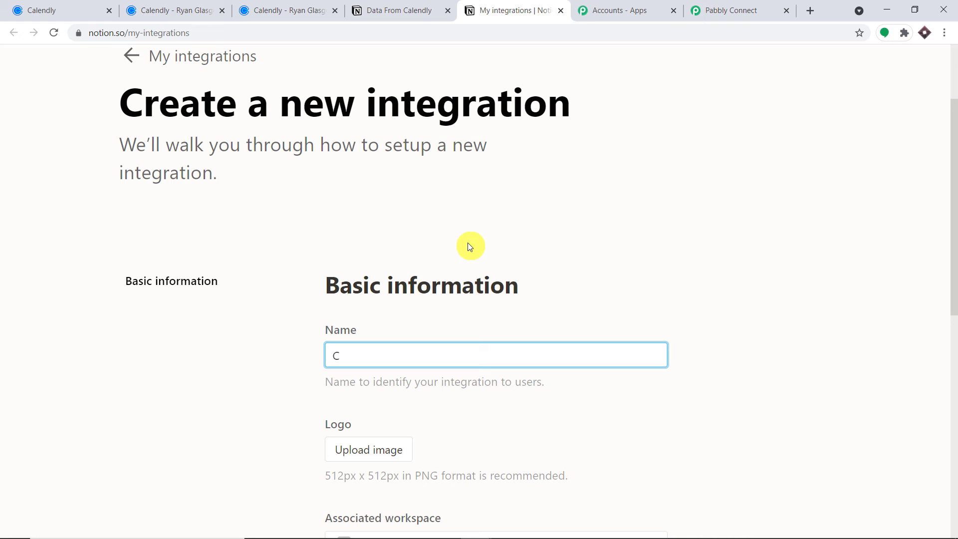
text(Calendly to Notion)
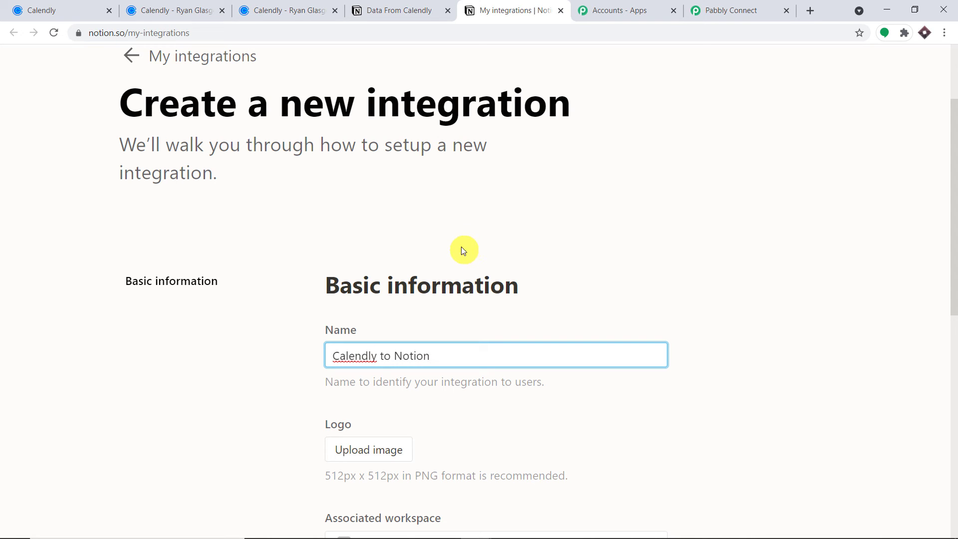
scroll(660, 277, down, 9)
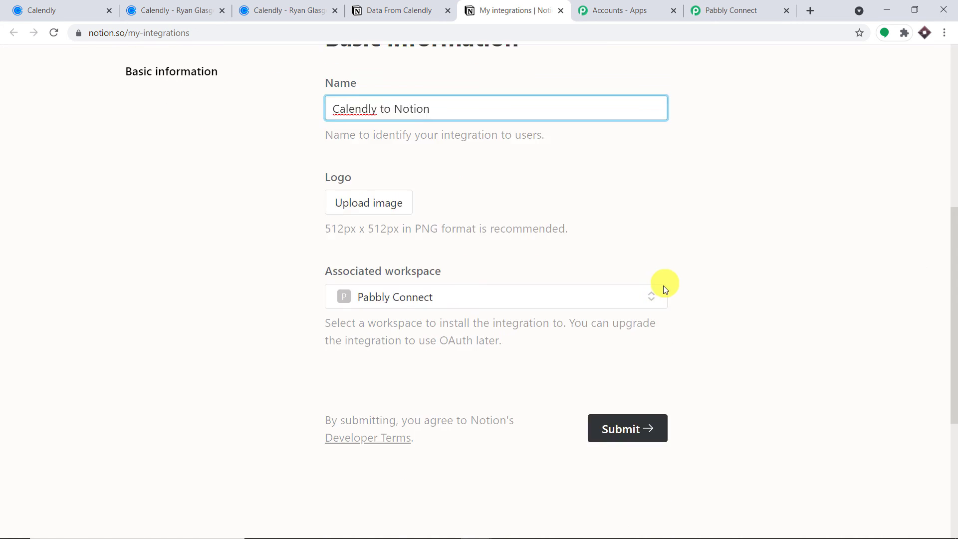
click(647, 247)
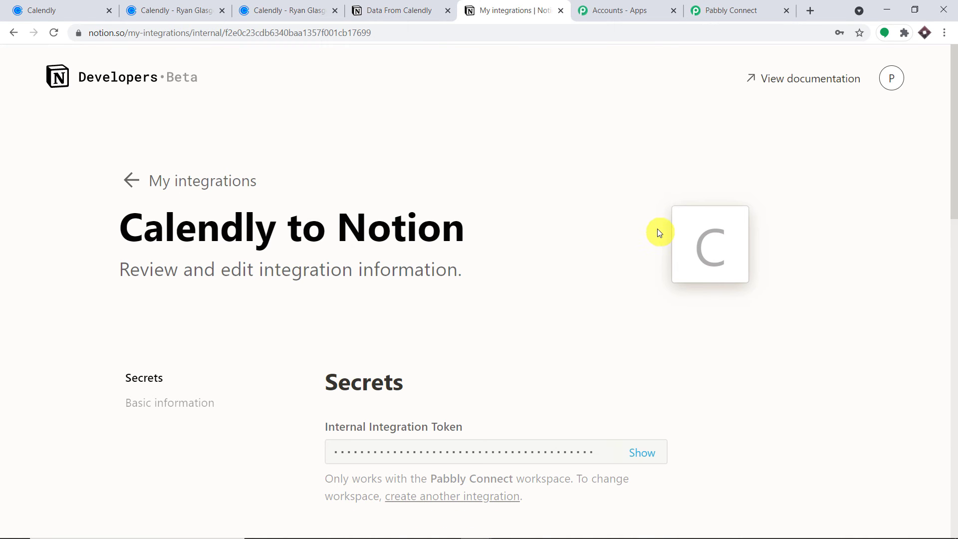
Step: Copy the integration's secret token and paste it into Pabbly's Notion Token field
scroll(569, 273, down, 3)
click(641, 328)
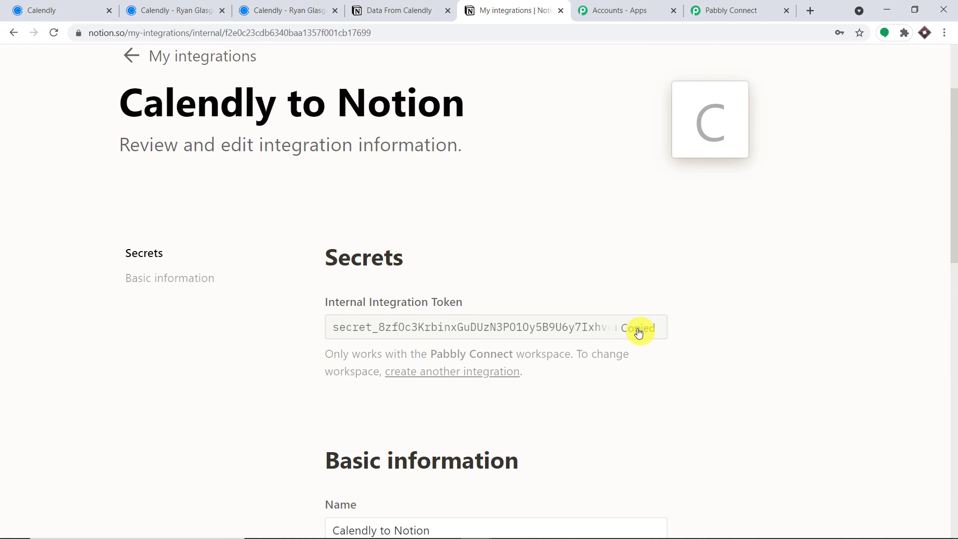
click(753, 20)
click(582, 410)
right_click(584, 408)
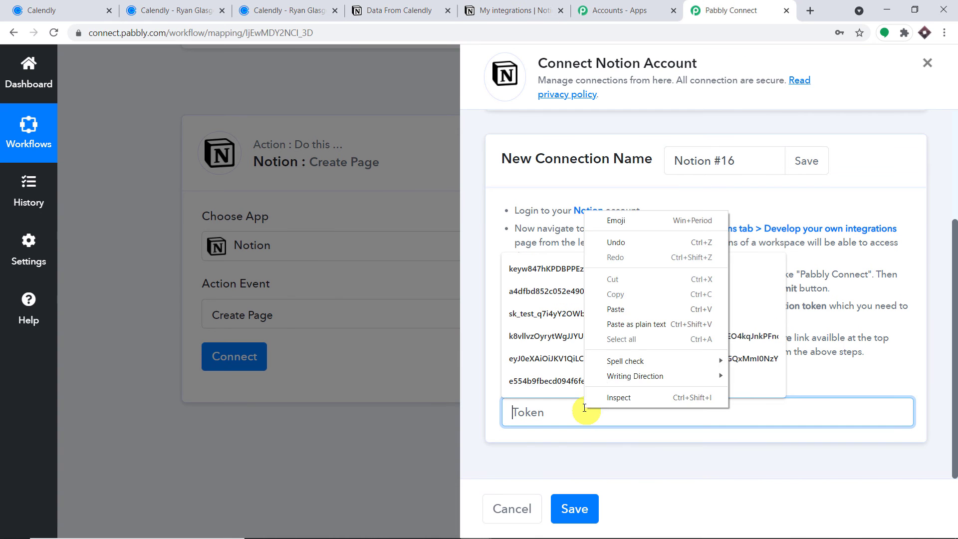
click(623, 324)
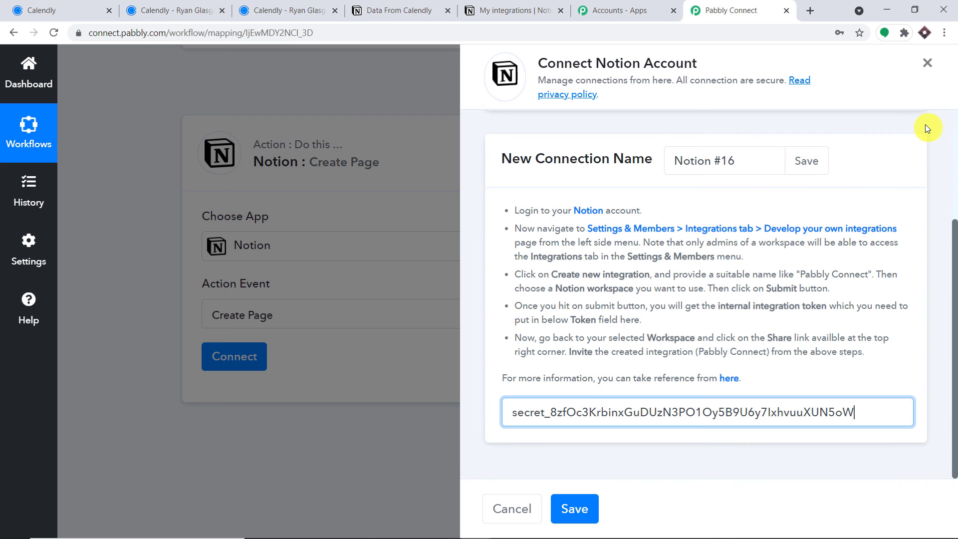
click(490, 7)
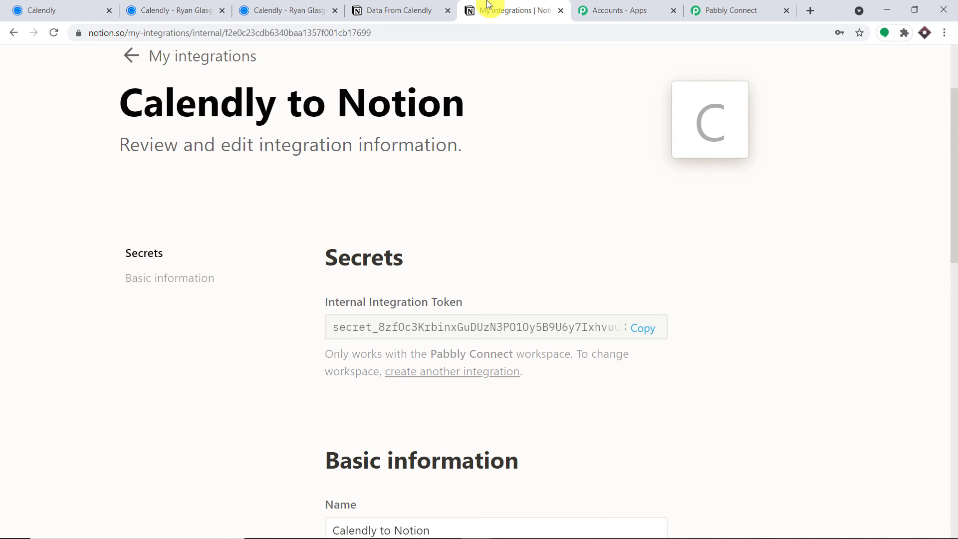
click(429, 7)
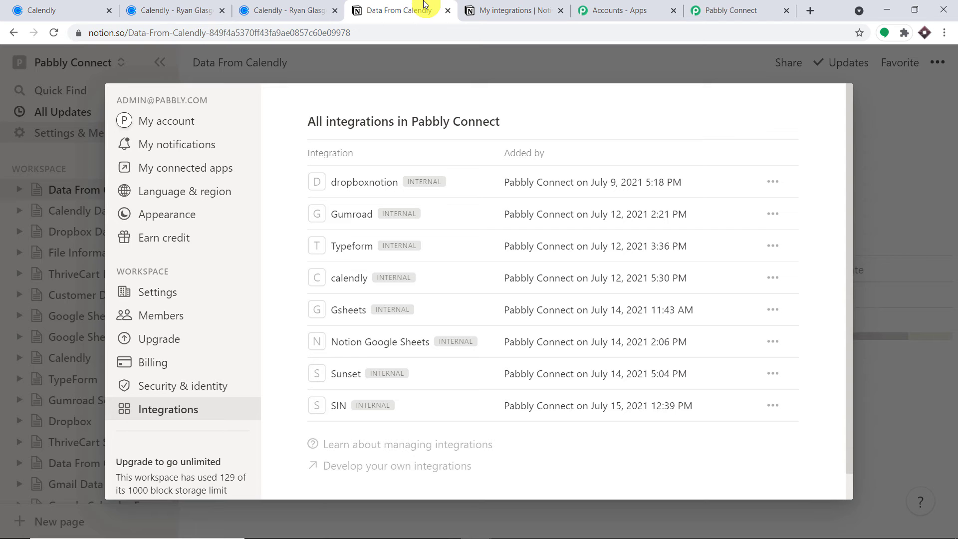
Step: Open Table 101 as its own page and publish it to the web
click(889, 122)
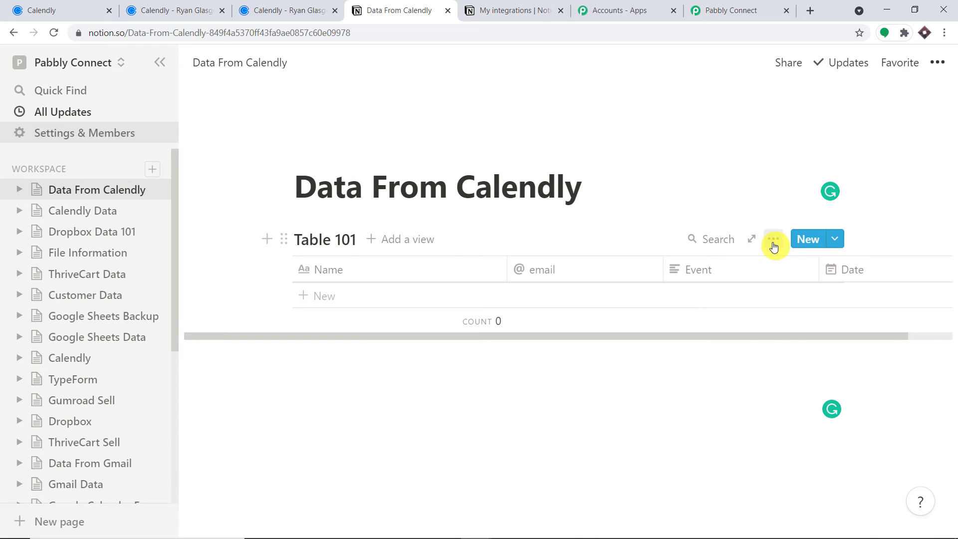
click(773, 244)
click(795, 207)
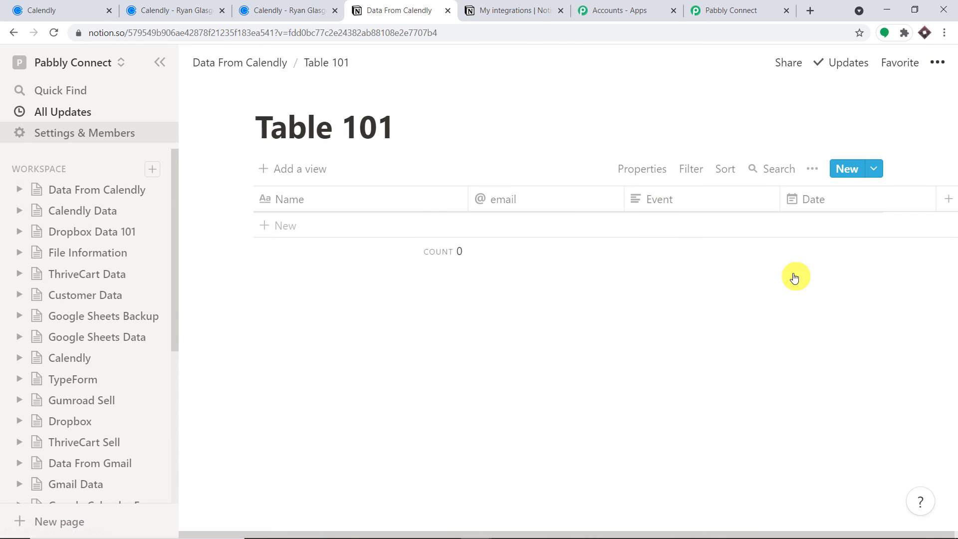
click(788, 63)
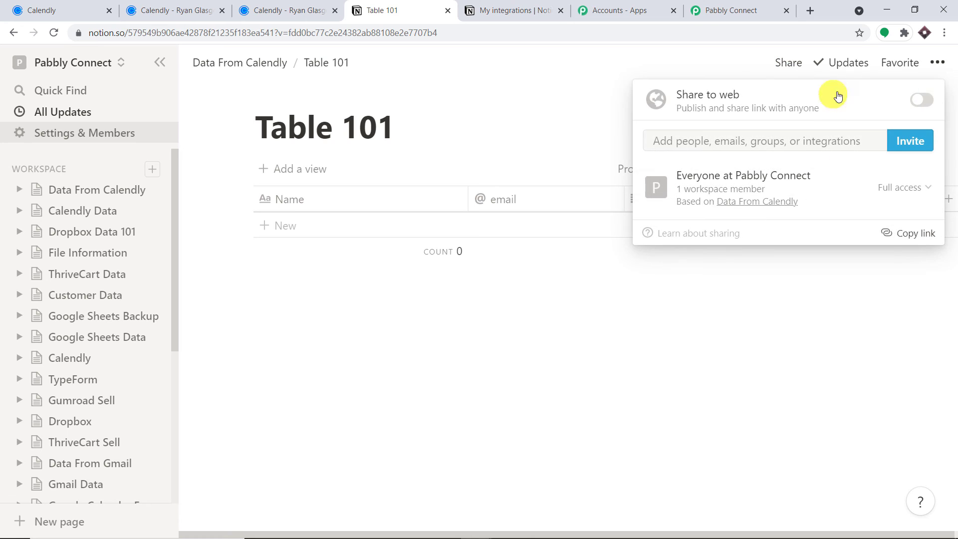
click(920, 100)
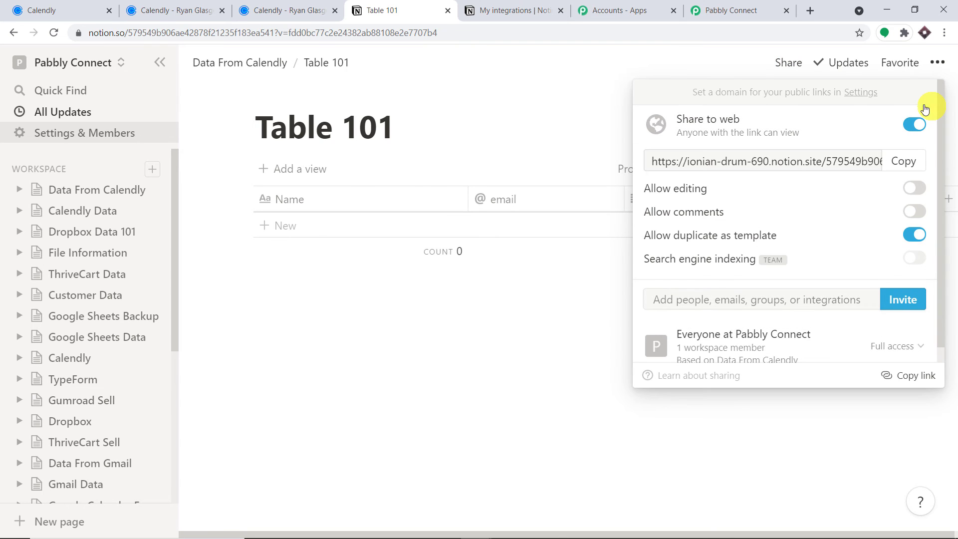
Step: Invite the Calendly to Notion integration to Table 101 with edit access
click(753, 301)
scroll(513, 269, down, 1)
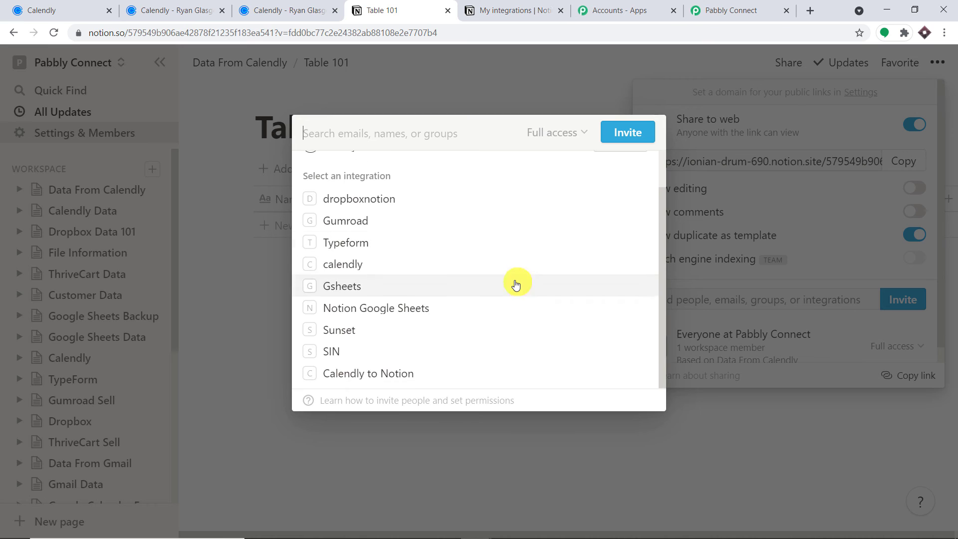
click(417, 373)
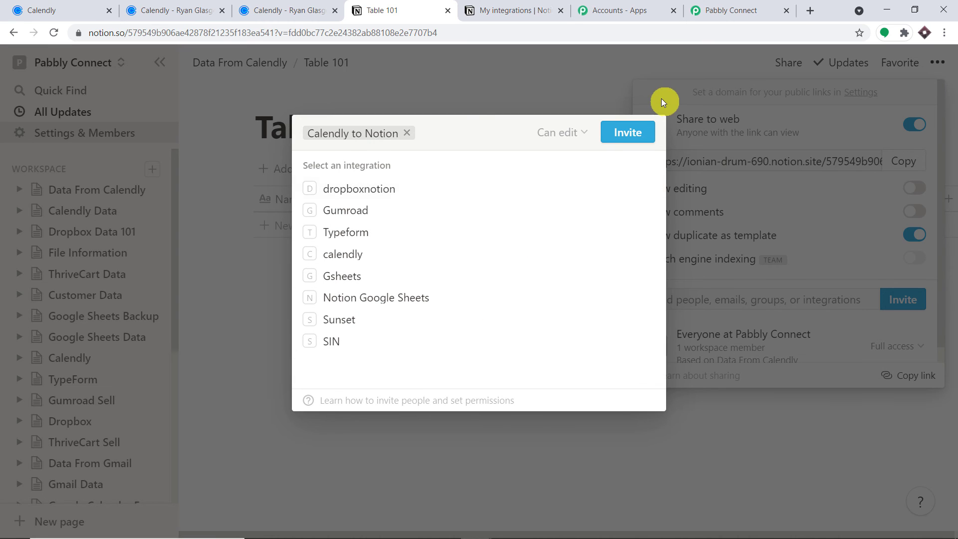
click(627, 133)
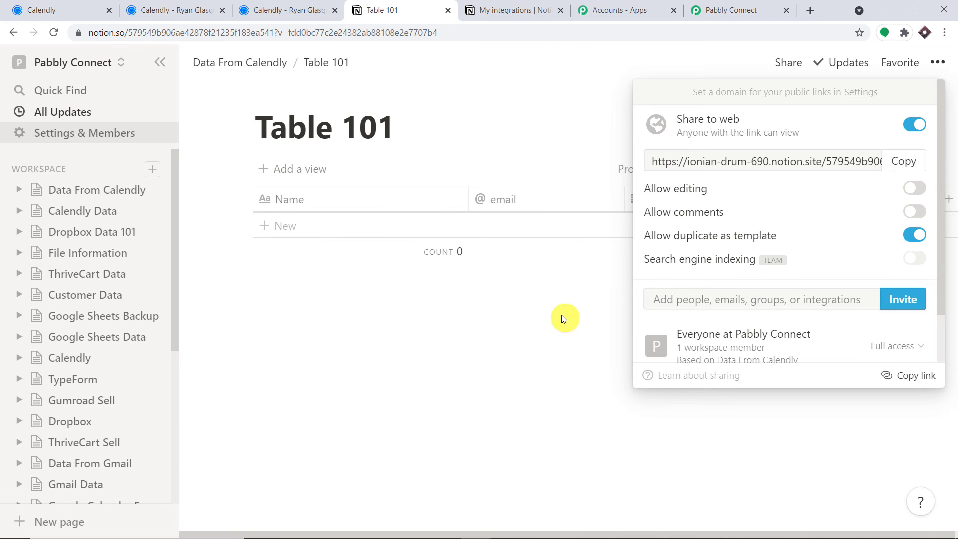
click(551, 334)
click(743, 10)
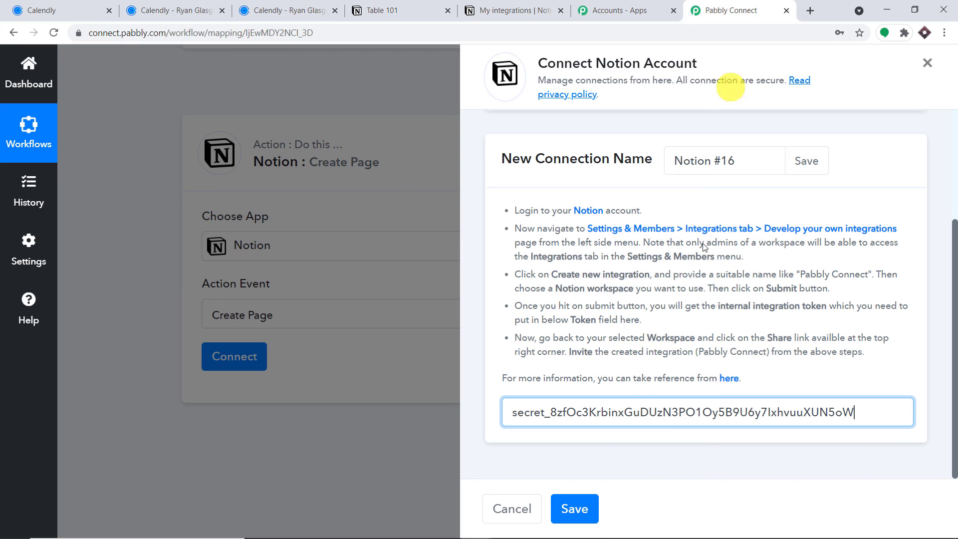
Step: Save the Notion connection and choose Table 101 as the target database
click(579, 510)
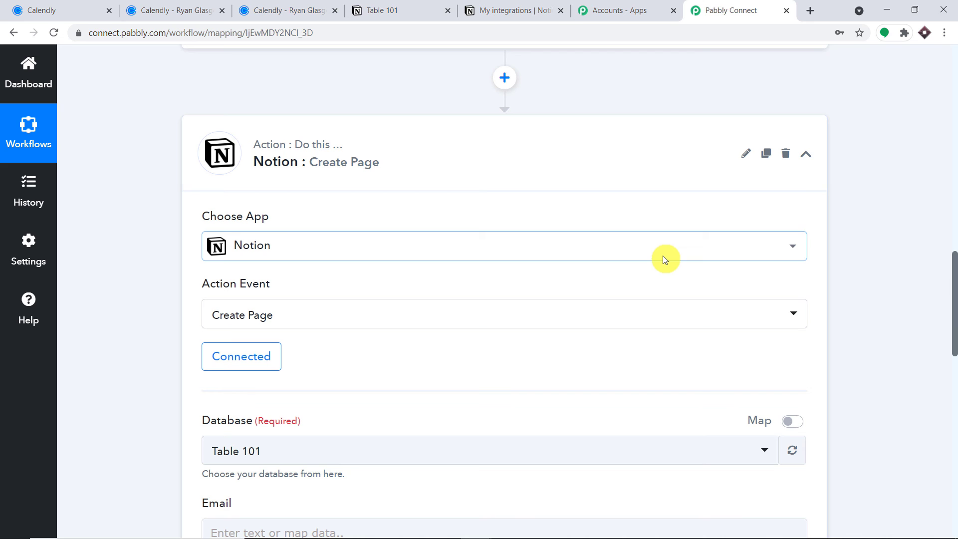
scroll(662, 256, down, 5)
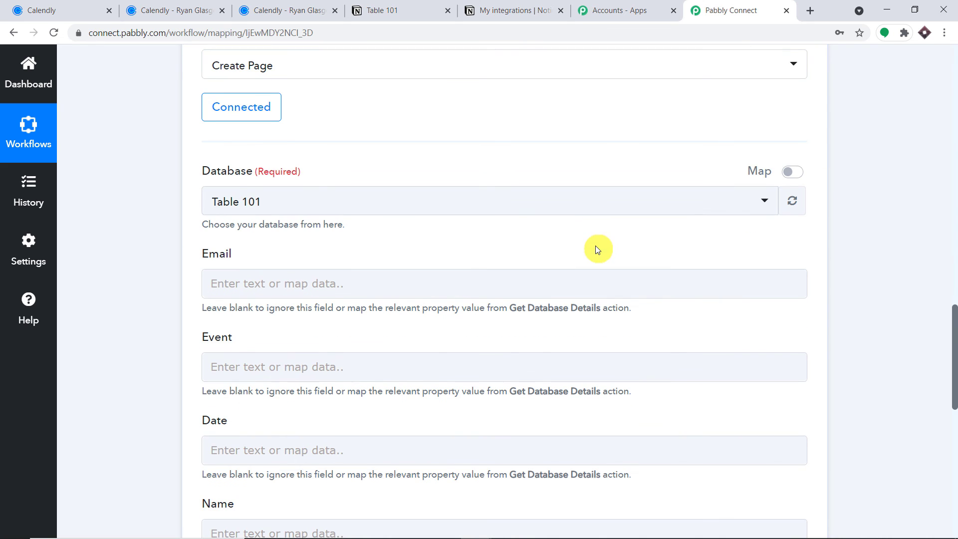
click(258, 201)
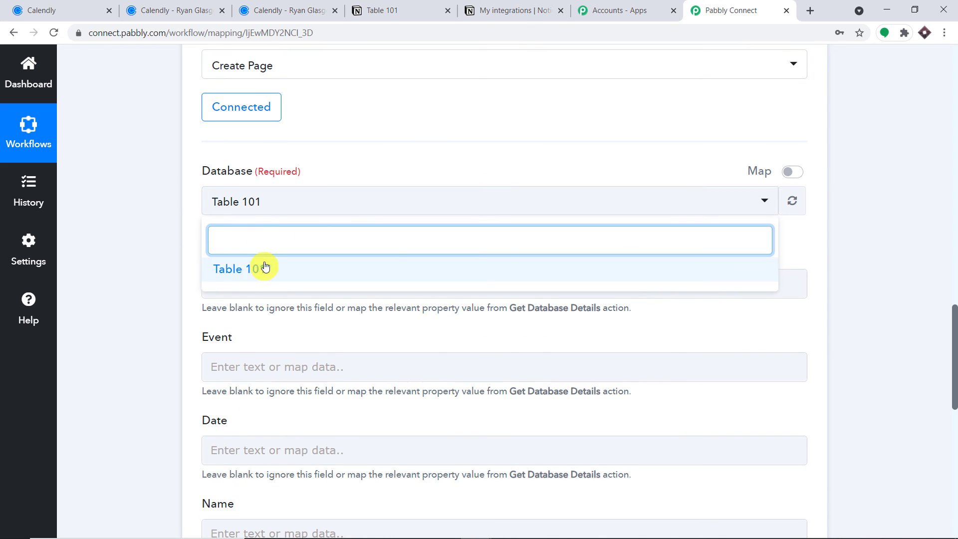
click(434, 117)
scroll(435, 116, down, 3)
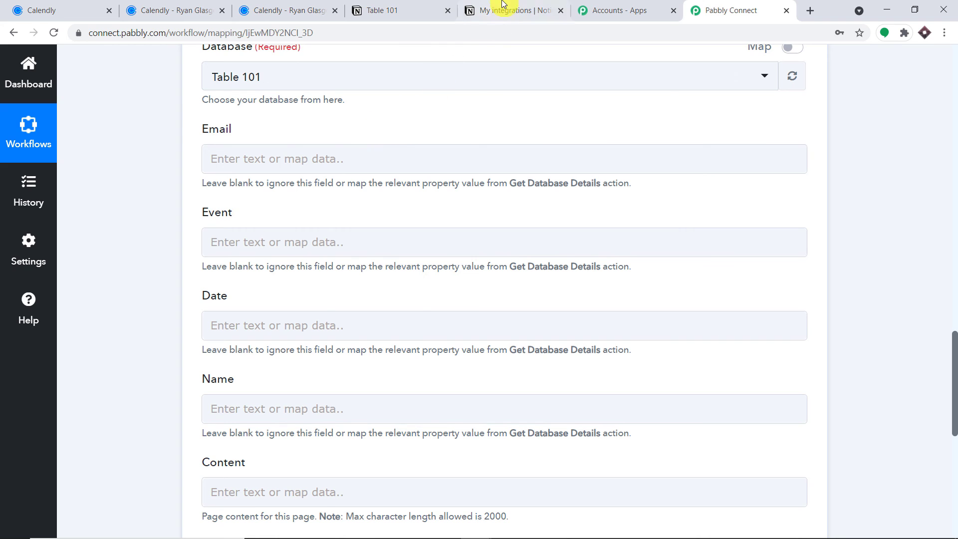
Step: Compare Table 101's columns in Notion and bring up the Calendly data choices for Email
click(504, 5)
click(378, 5)
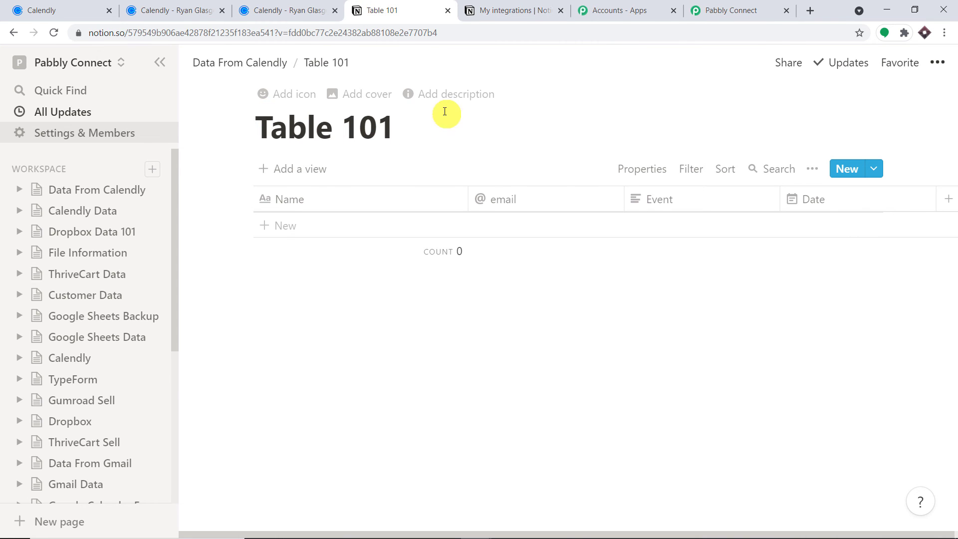
click(720, 4)
click(257, 158)
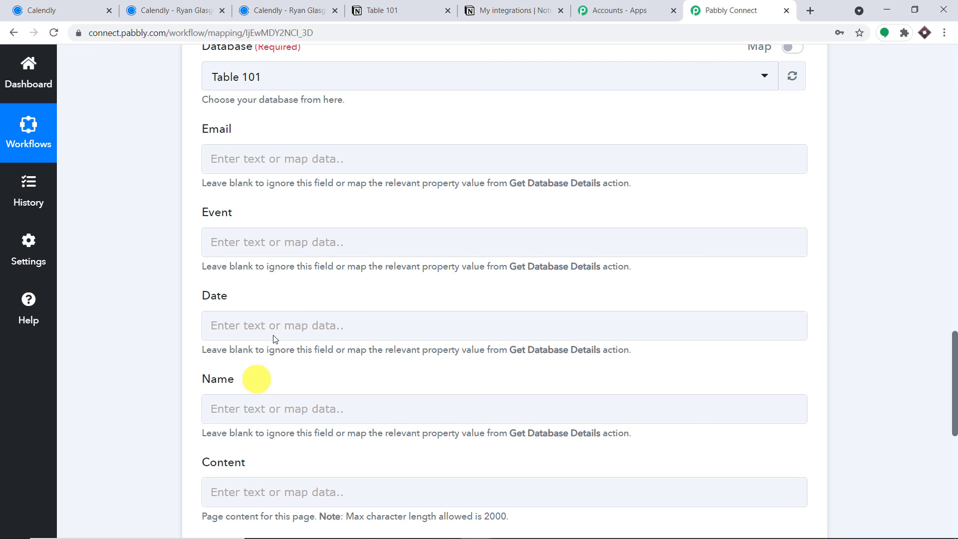
click(381, 10)
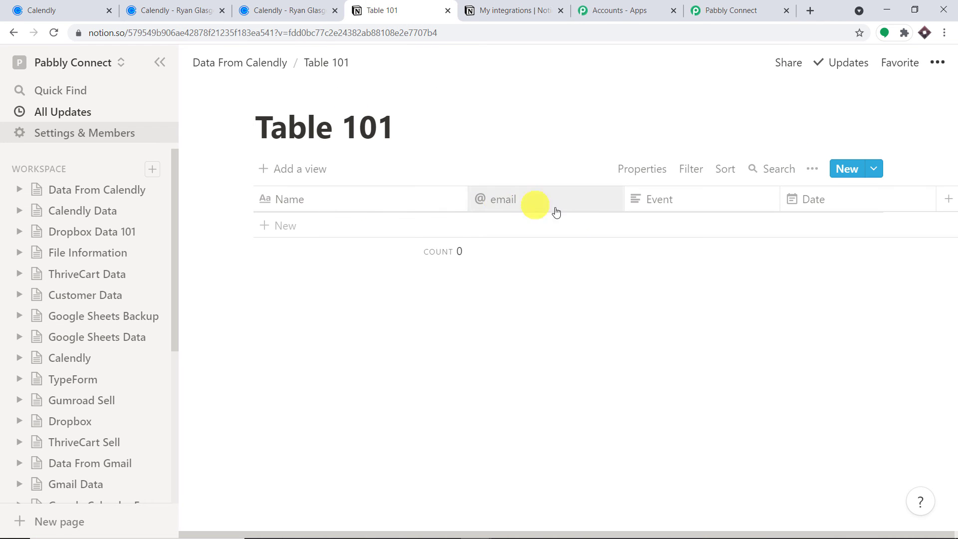
click(744, 6)
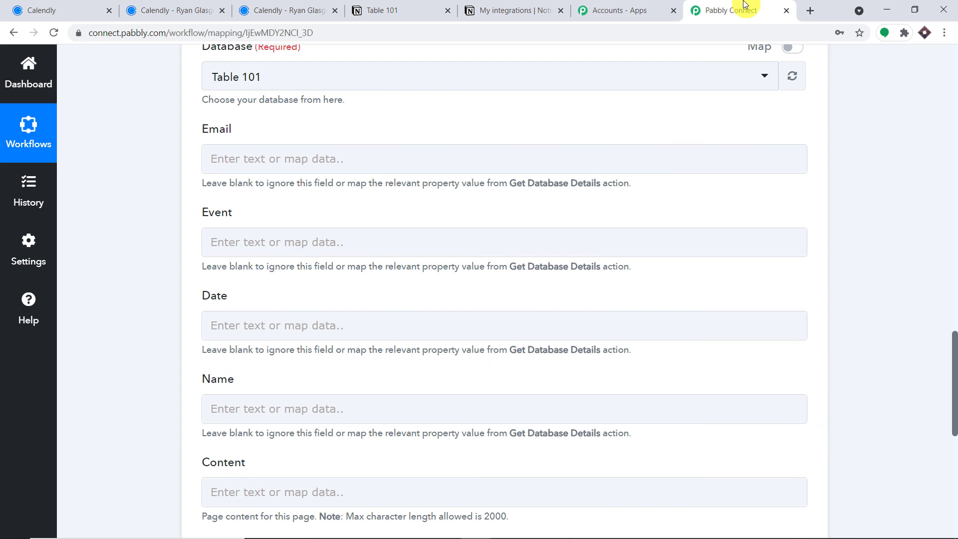
click(307, 163)
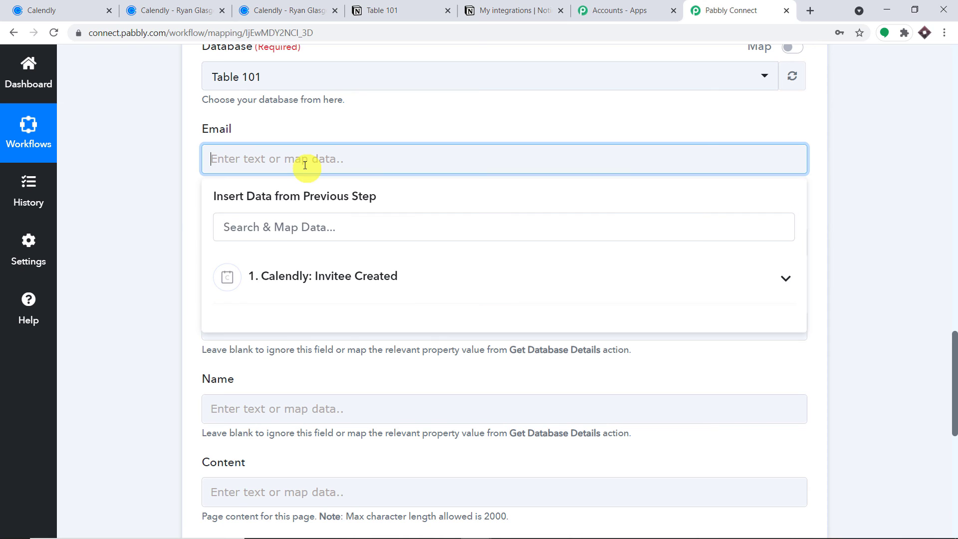
Step: Map the Calendly invitee email into the Notion Email field
click(307, 264)
scroll(374, 321, down, 5)
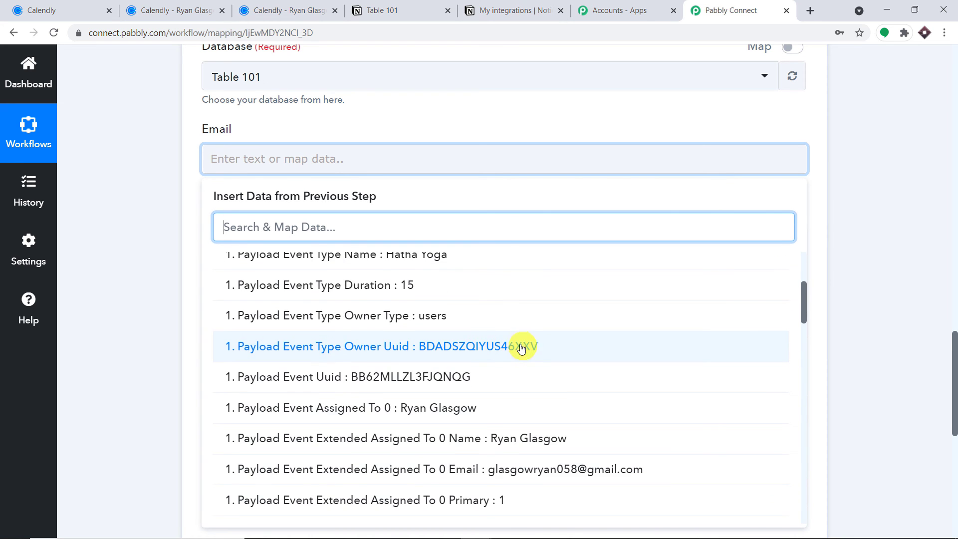
scroll(556, 402, down, 13)
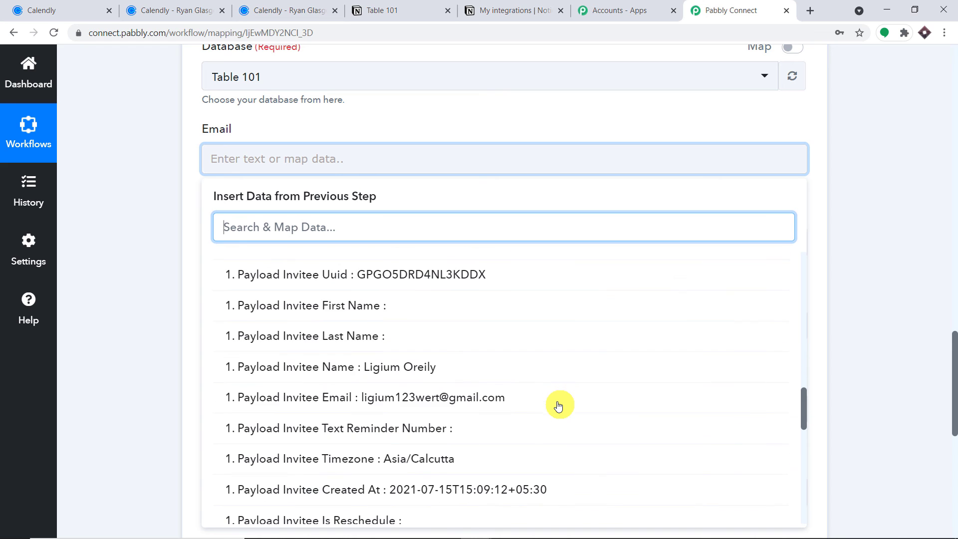
click(508, 399)
click(907, 225)
Step: Map the event type name (Hatha Yoga) into the Event field
scroll(482, 230, down, 1)
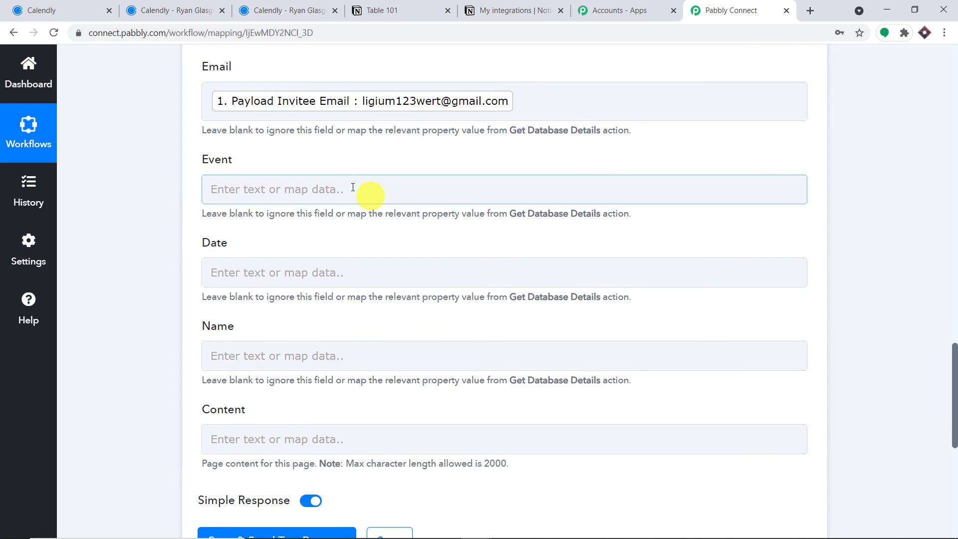
click(354, 190)
click(349, 306)
scroll(367, 329, down, 3)
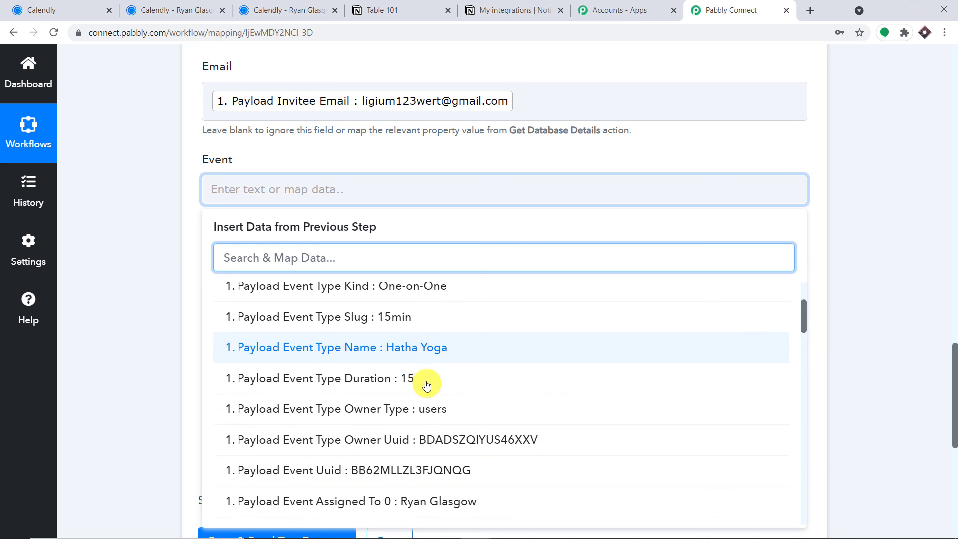
click(454, 345)
click(774, 227)
Step: Check the trigger's Hatha Yoga event type value before filling the Date field
scroll(774, 227, down, 1)
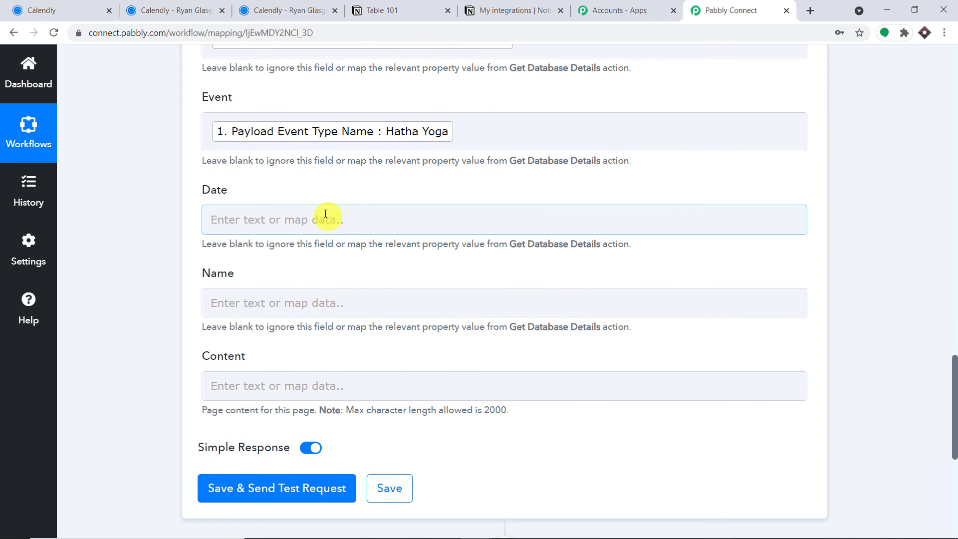
click(327, 218)
click(857, 153)
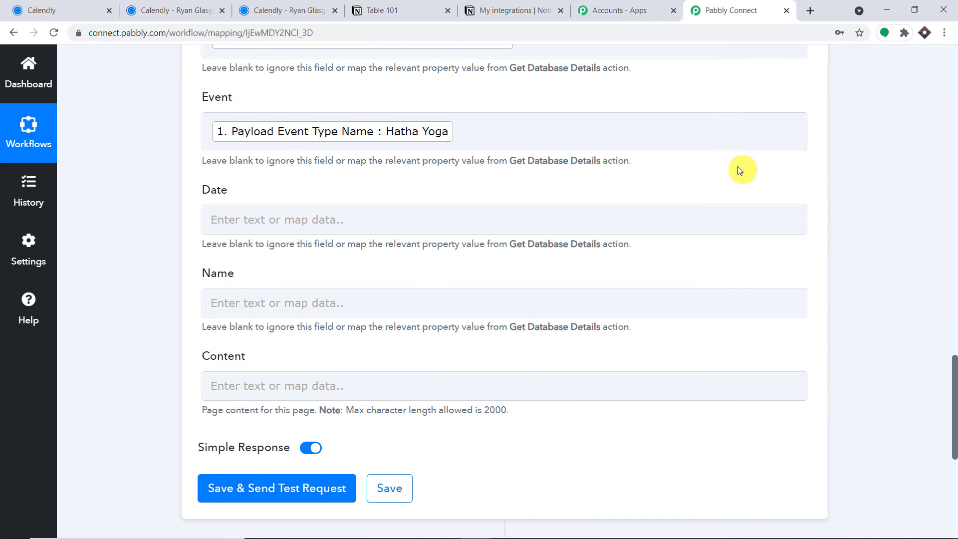
scroll(738, 168, up, 1)
scroll(954, 185, up, 4)
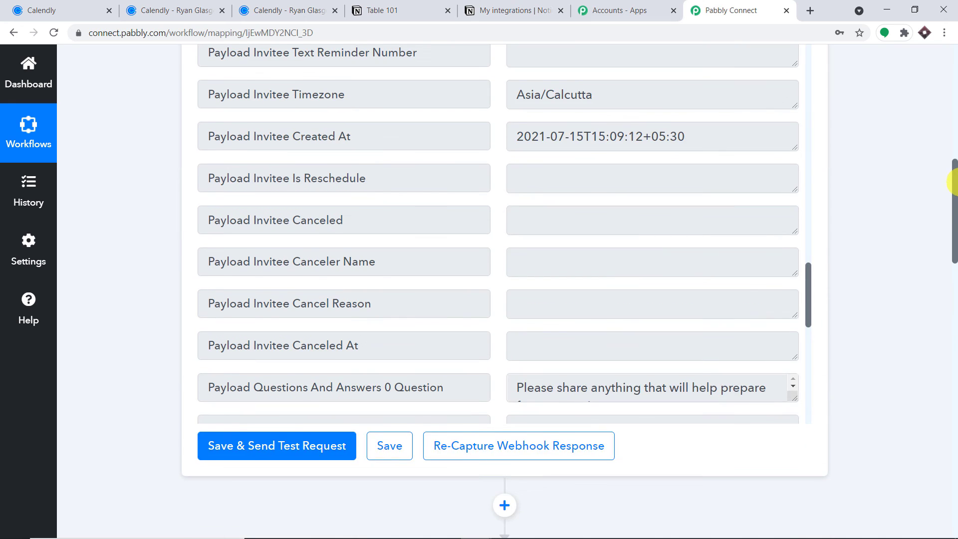
scroll(625, 338, up, 5)
scroll(624, 338, up, 15)
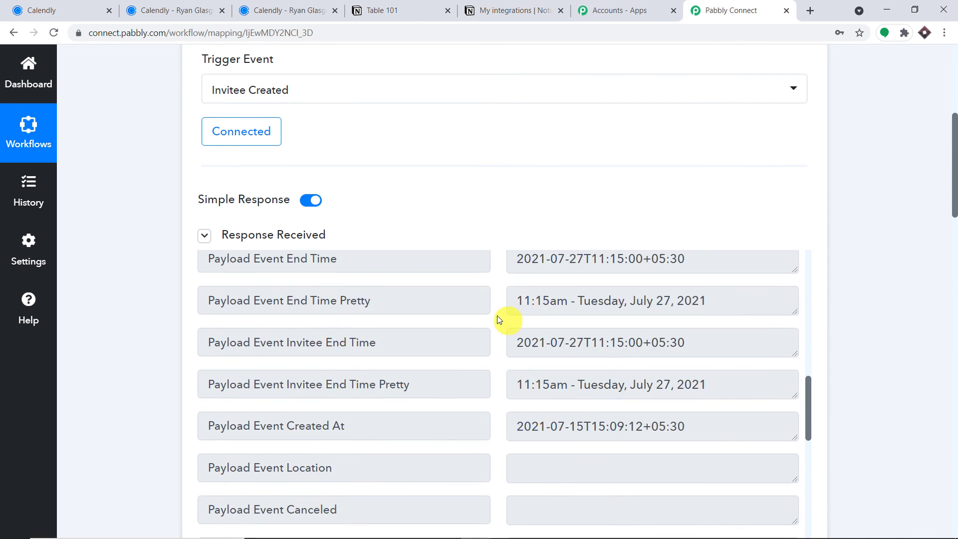
triple_click(576, 345)
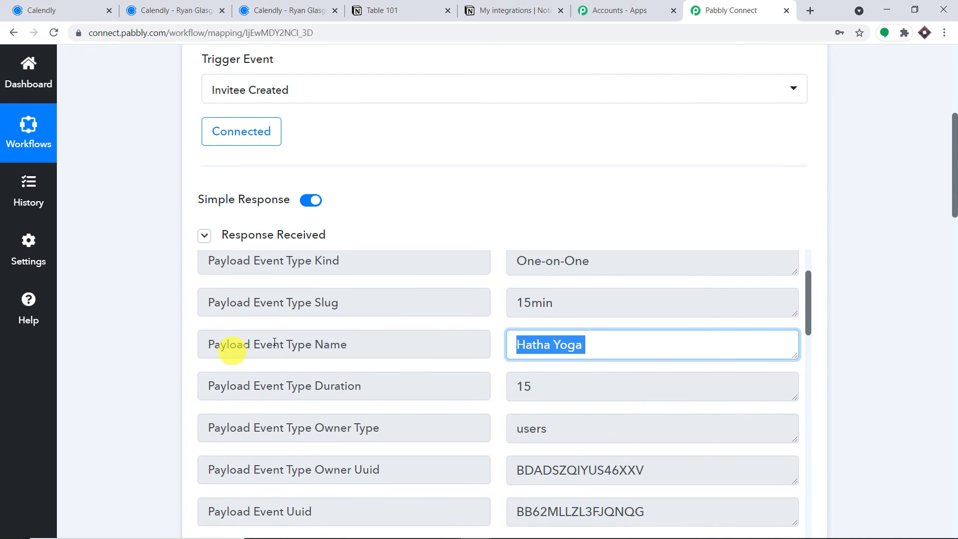
scroll(954, 283, down, 20)
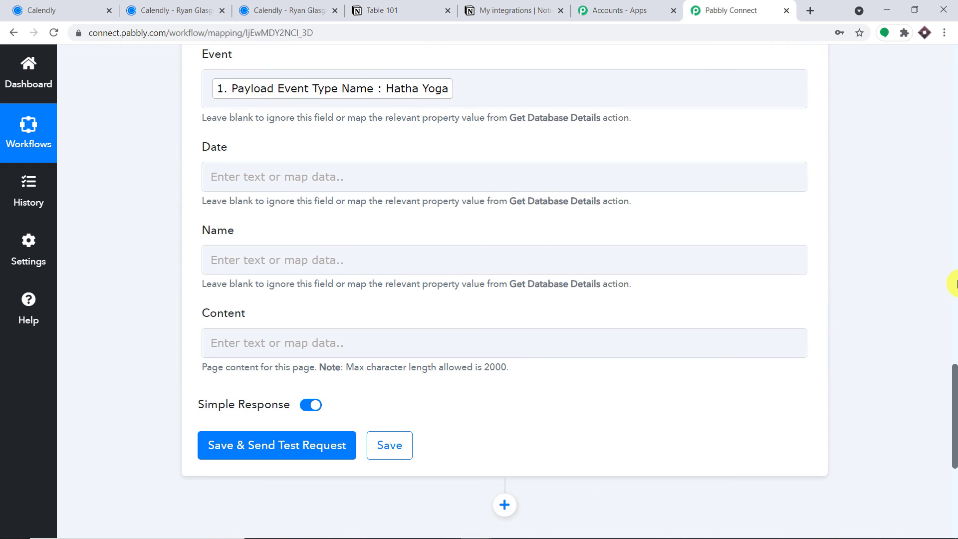
Step: Map the Calendly event start time into the Date field
click(267, 182)
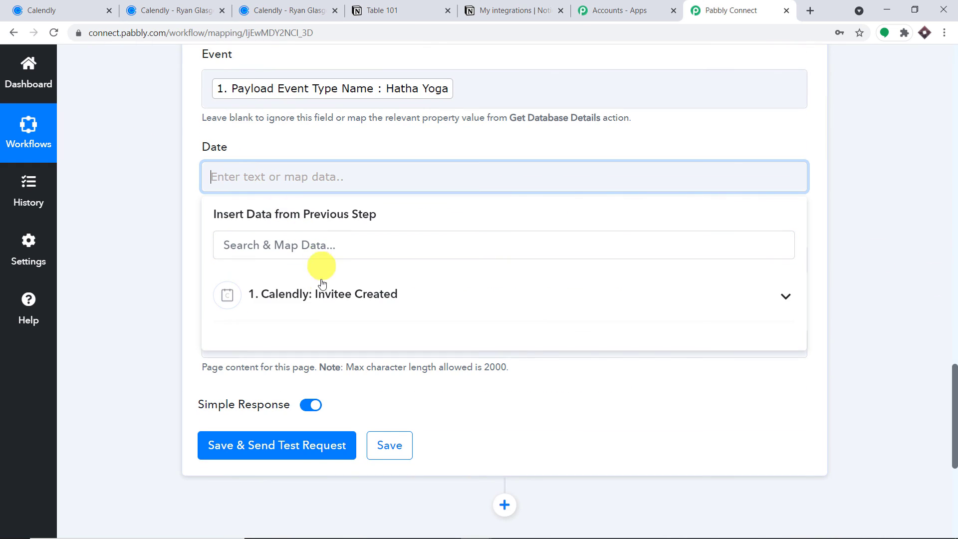
click(325, 292)
scroll(384, 365, down, 2)
scroll(552, 372, down, 6)
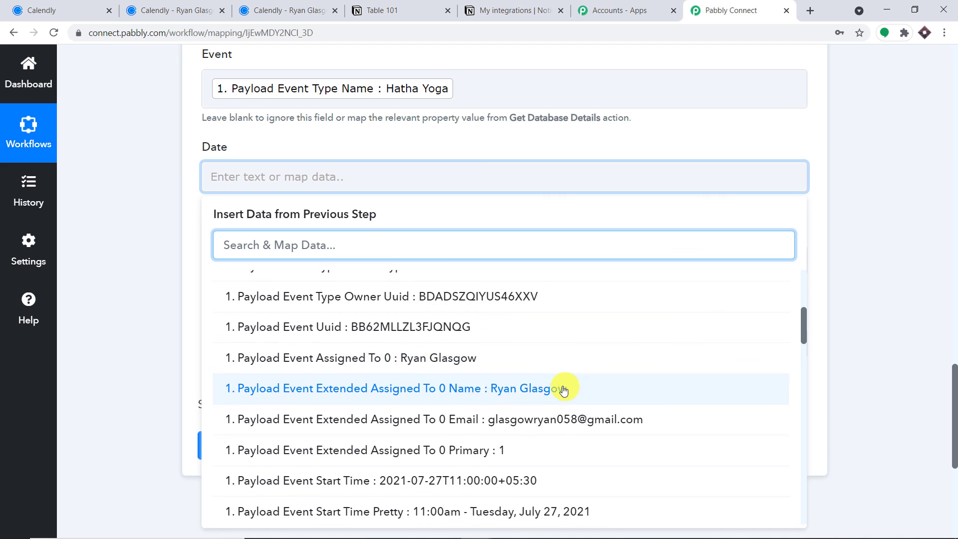
click(489, 425)
click(935, 253)
Step: Map the invitee name into the Name field, then save and send a test request
scroll(620, 235, down, 1)
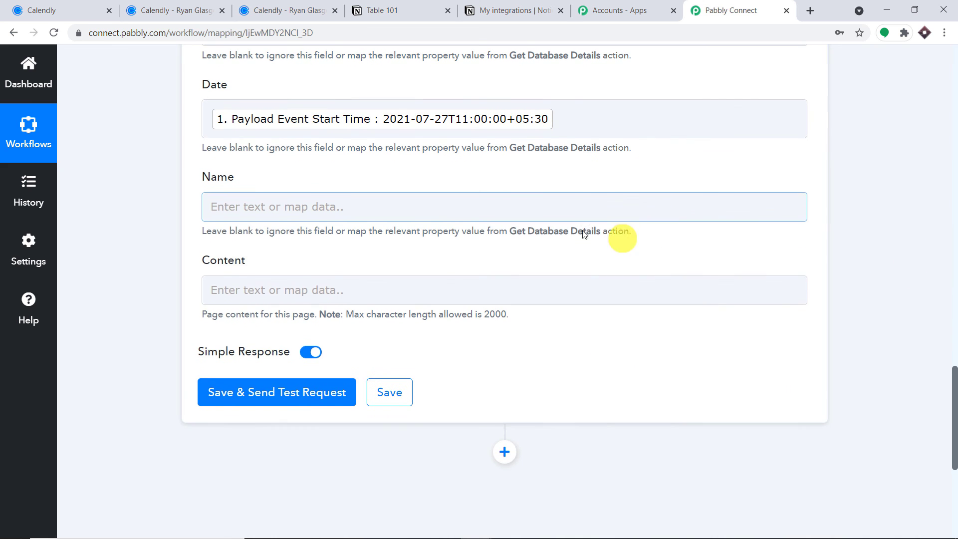
click(402, 205)
click(387, 327)
scroll(434, 353, down, 5)
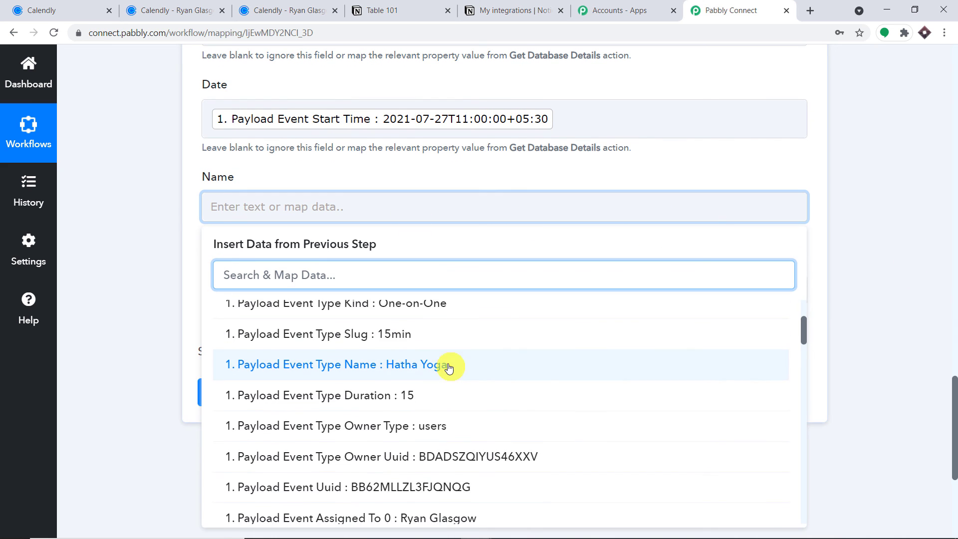
scroll(456, 371, down, 7)
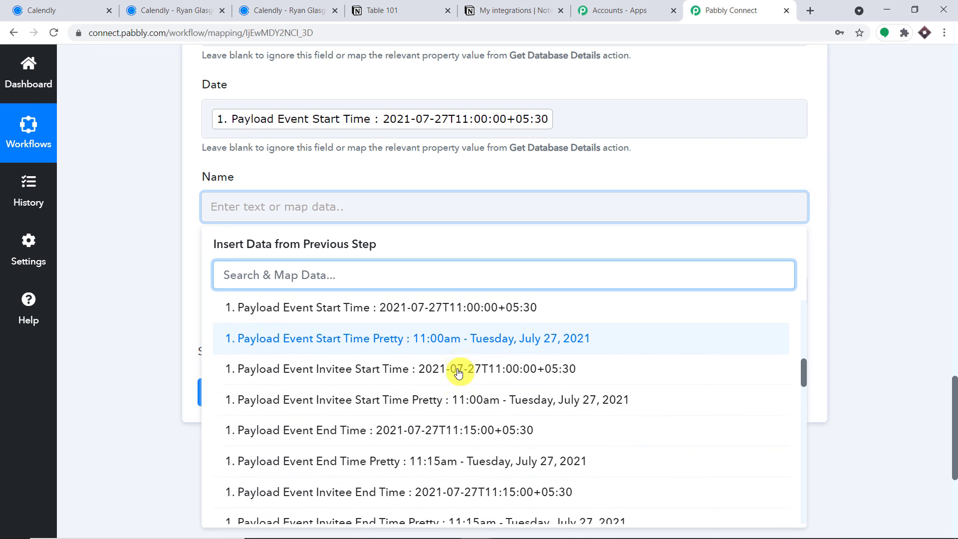
scroll(456, 373, down, 4)
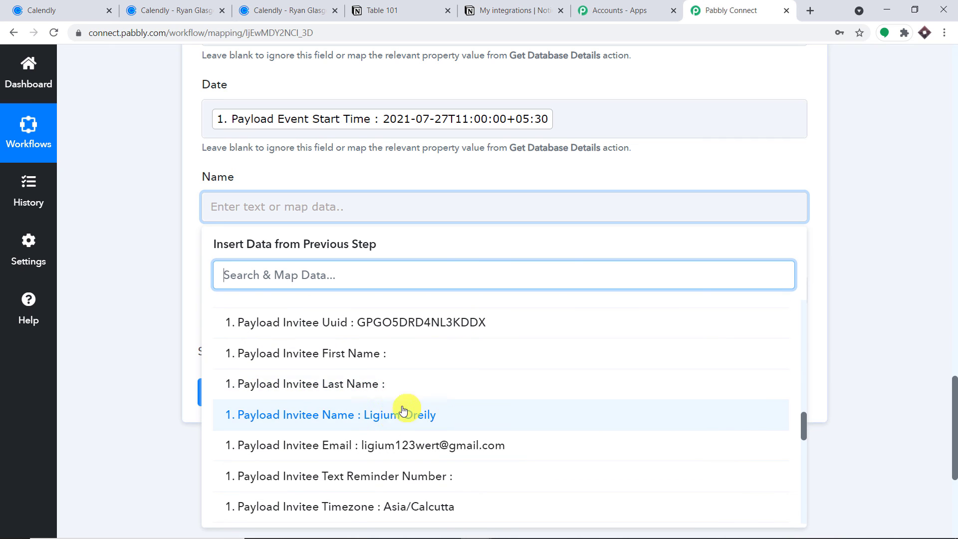
click(406, 417)
click(904, 214)
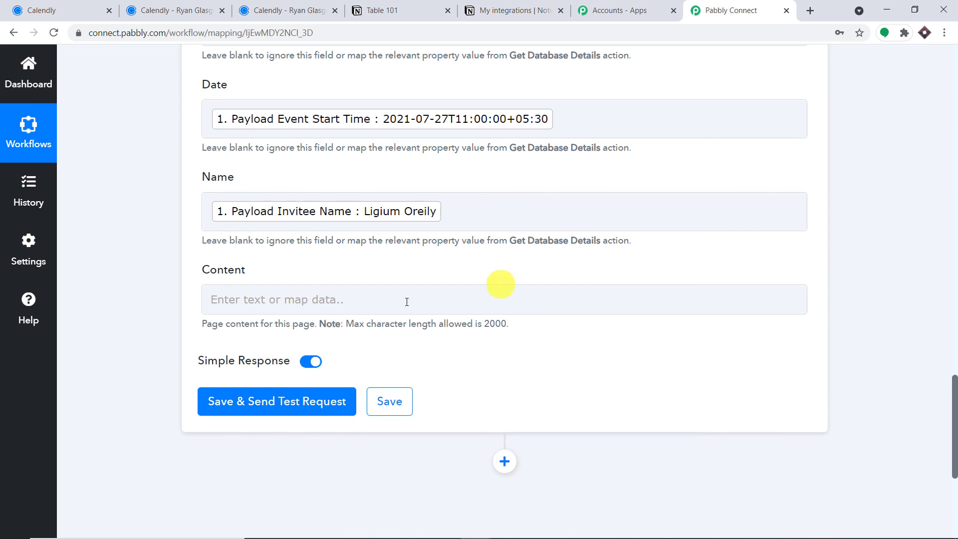
click(241, 406)
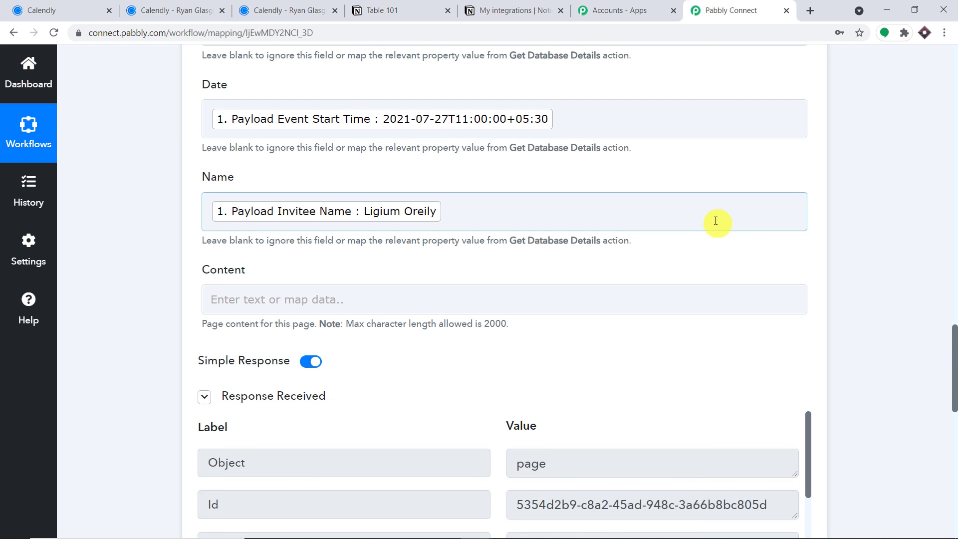
Step: Review the test response and verify the new Hatha Yoga row in Notion's Table 101
scroll(716, 221, down, 4)
scroll(708, 224, down, 1)
scroll(699, 227, up, 1)
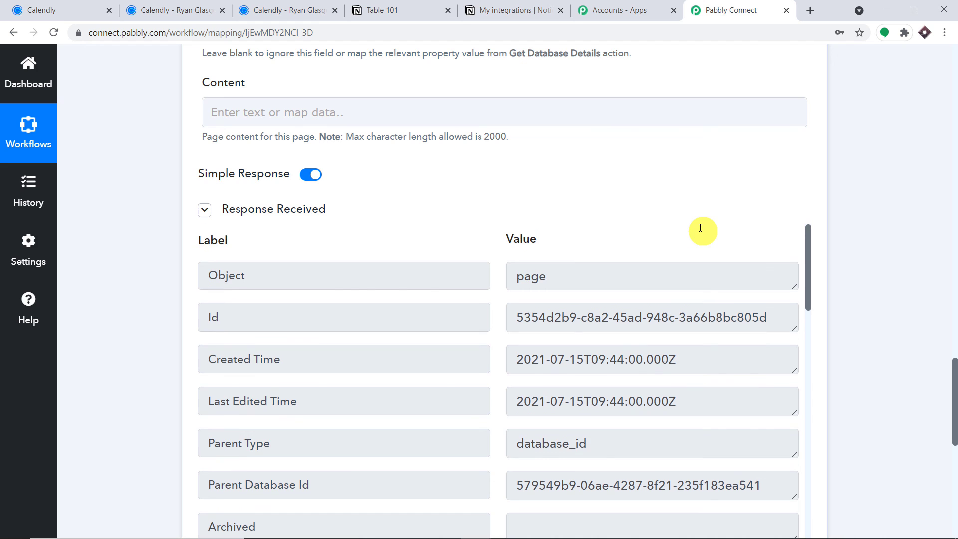
click(511, 8)
click(394, 6)
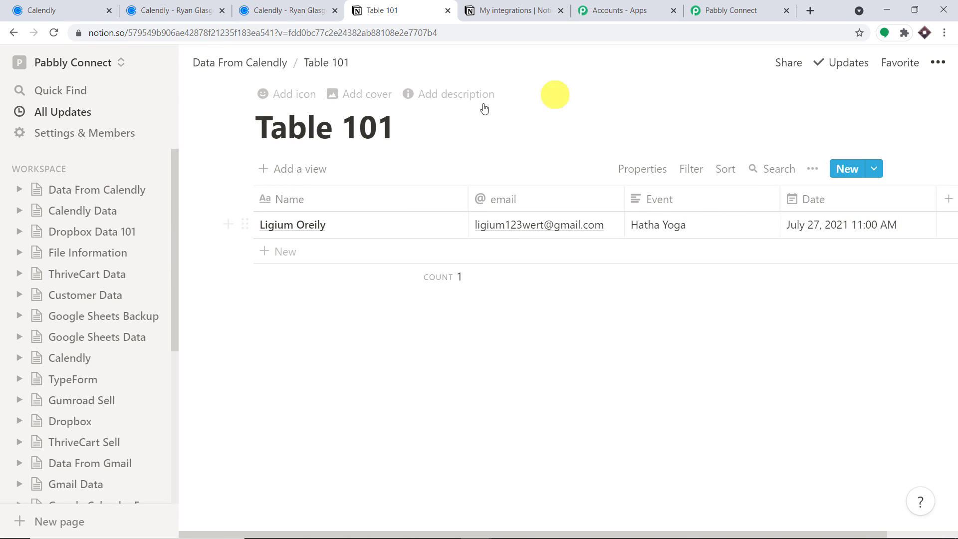
click(435, 226)
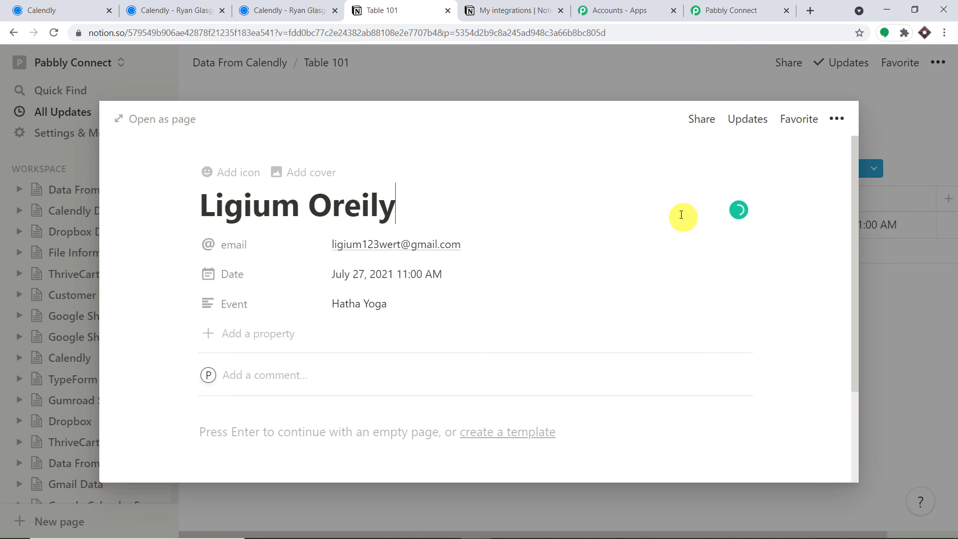
Step: Back in Pabbly Connect, collapse the Notion Create Page action and Calendly trigger cards
click(729, 9)
scroll(950, 277, up, 15)
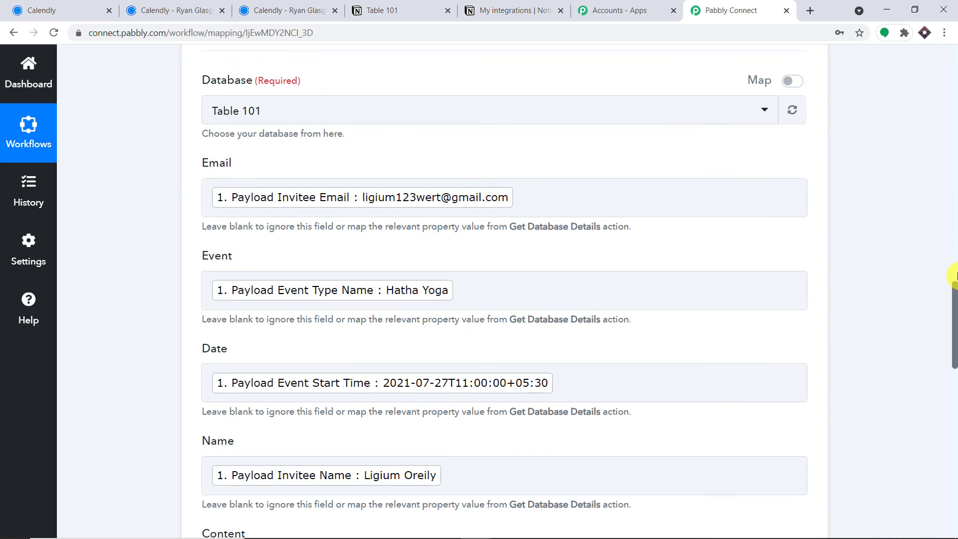
click(341, 238)
scroll(953, 168, up, 15)
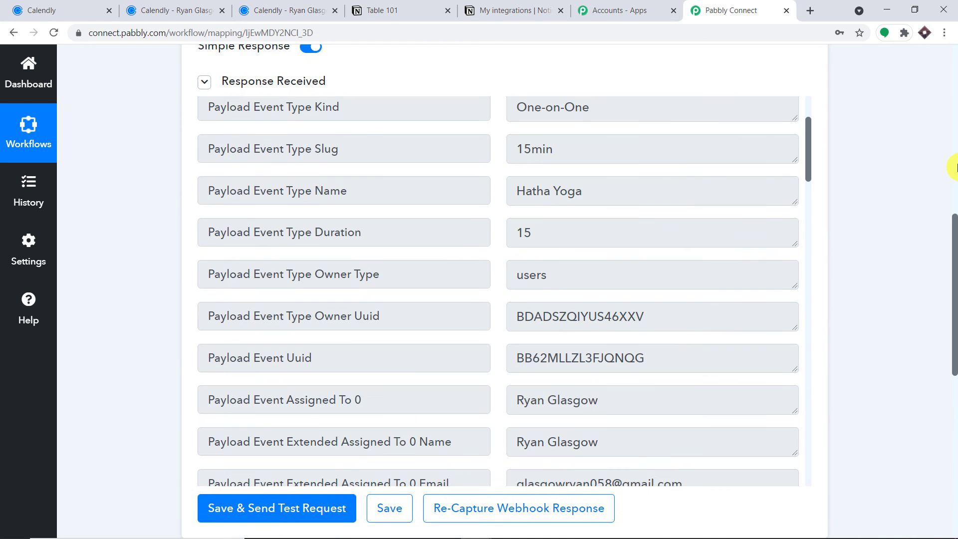
click(444, 205)
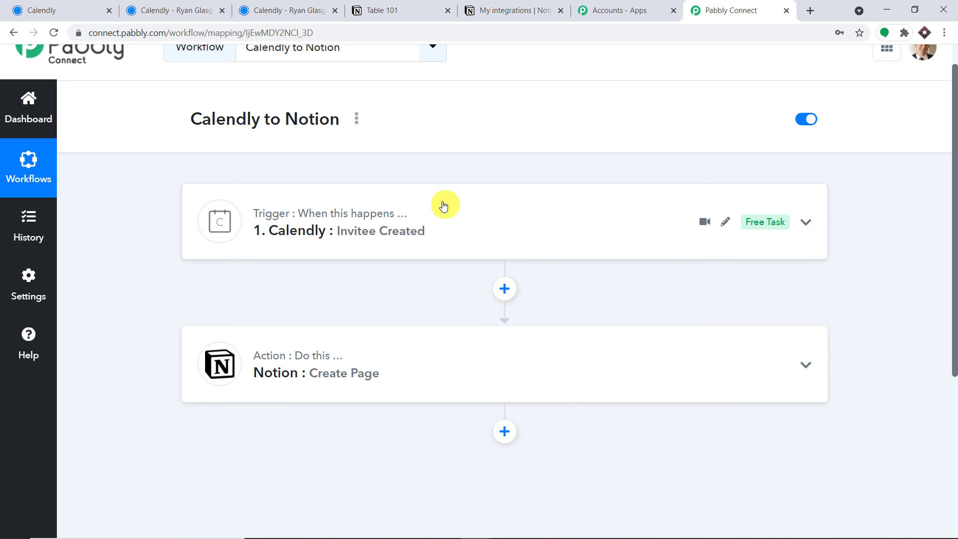